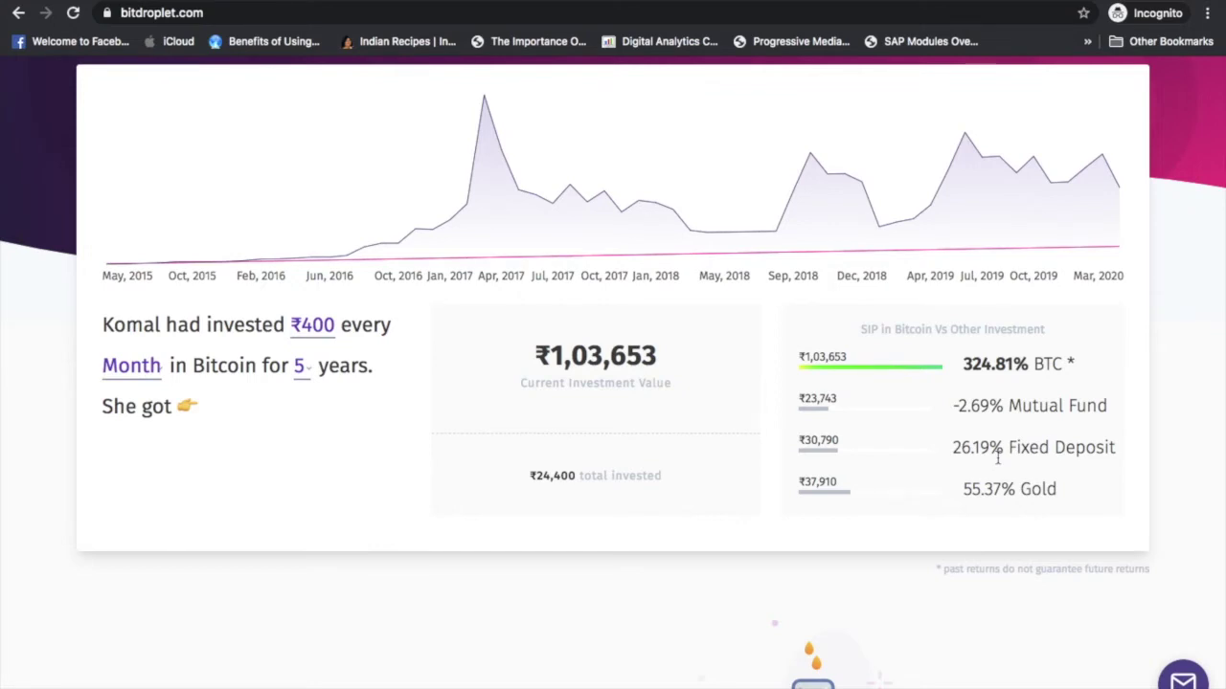
Step: Read the Bitdroplet landing page sections on fractional Bitcoin buying, SPP versus normal purchase, and how SPP works
scroll(997, 458, down, 5)
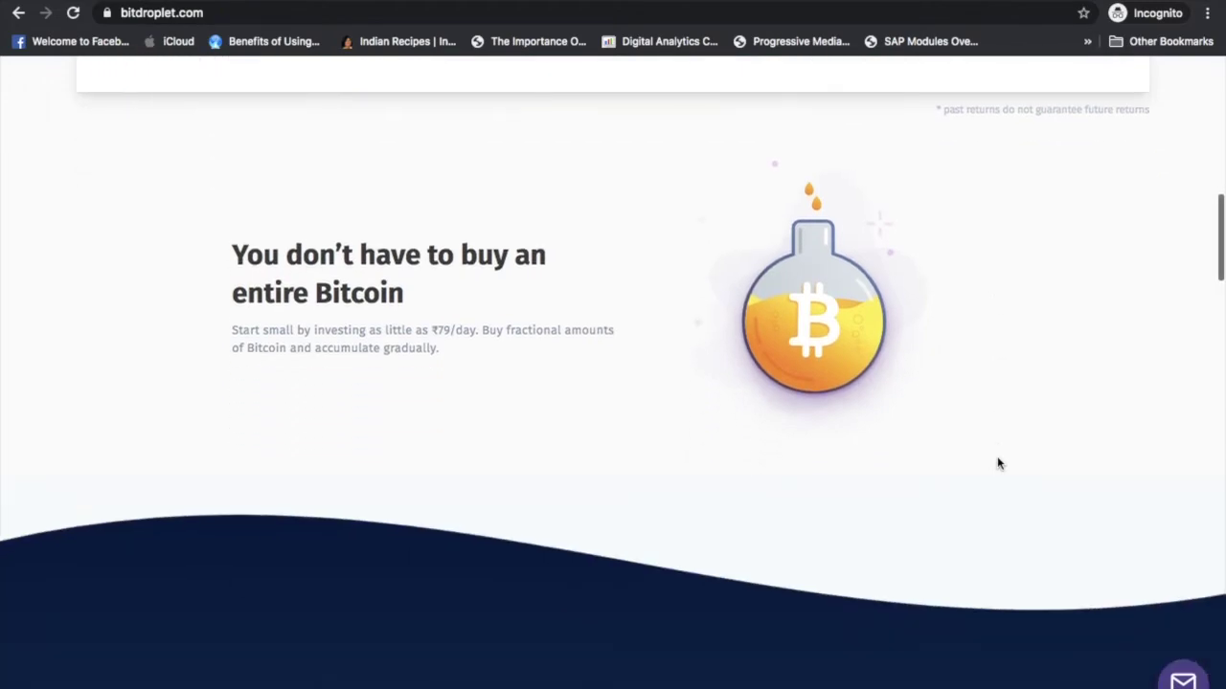
scroll(997, 464, down, 1)
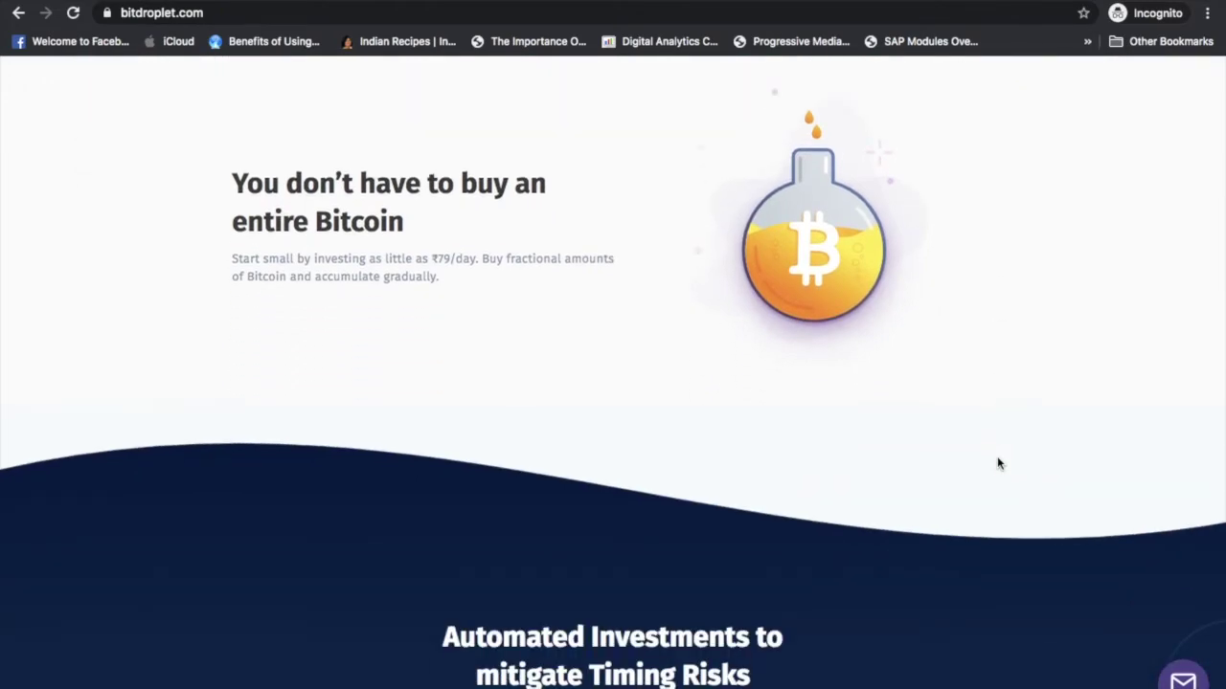
scroll(996, 463, down, 6)
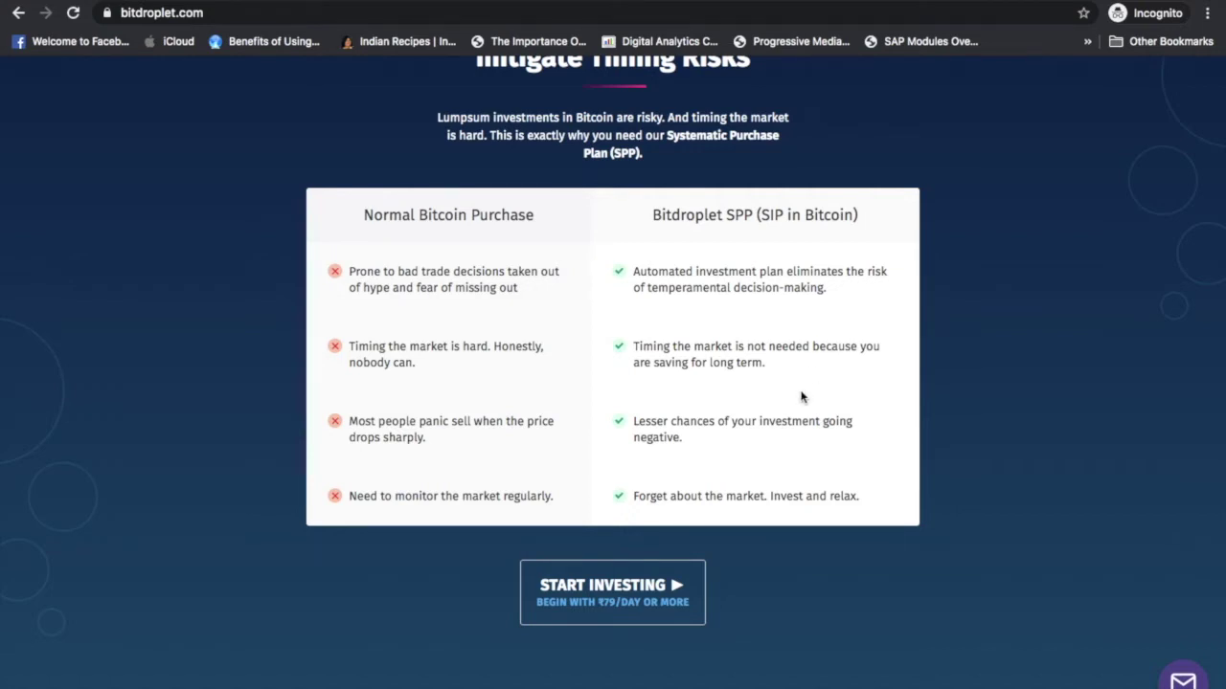
scroll(793, 648, down, 3)
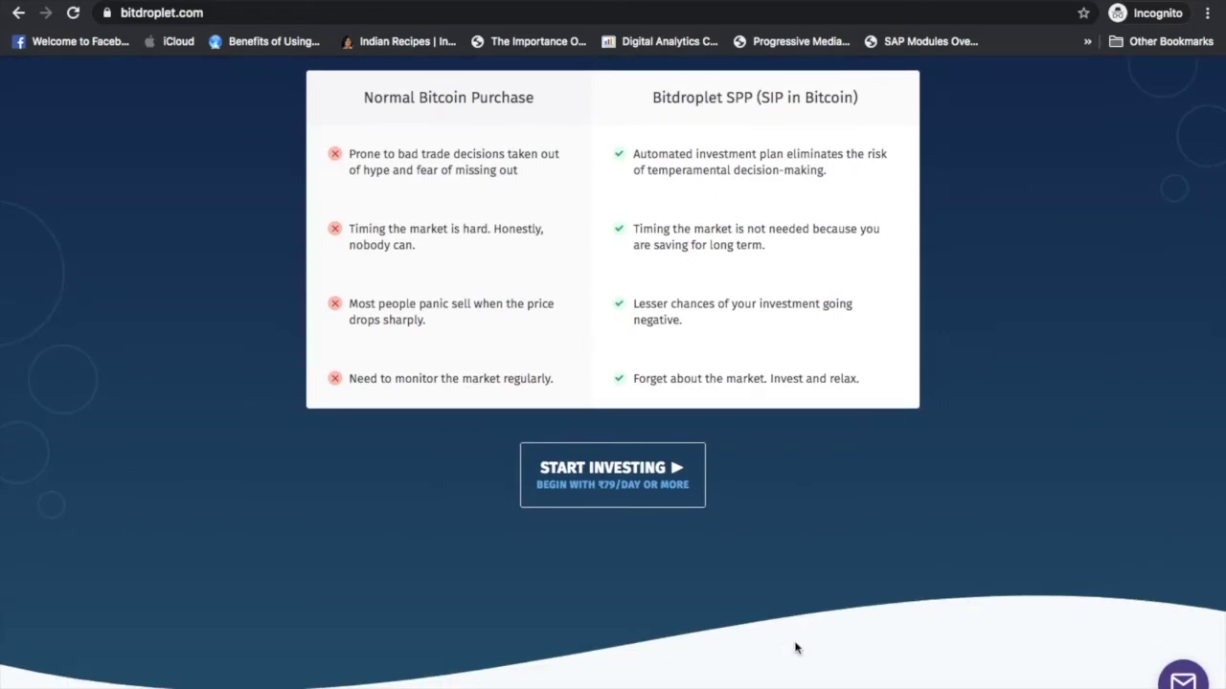
scroll(794, 649, down, 12)
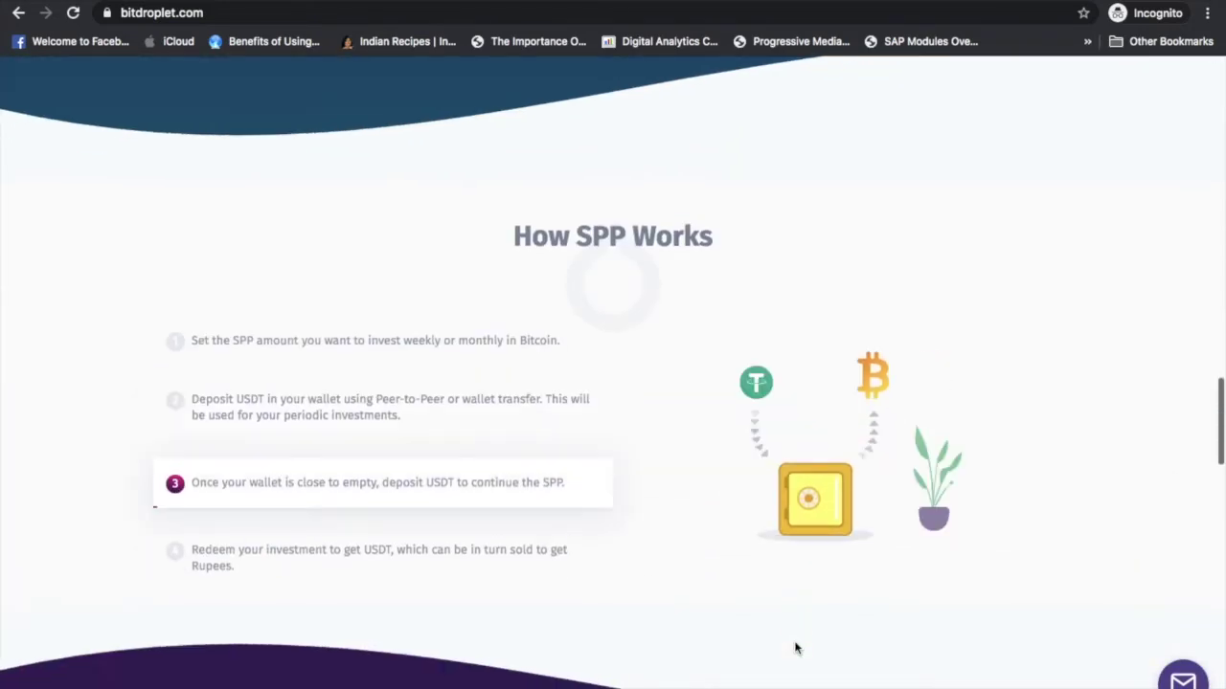
scroll(794, 648, up, 20)
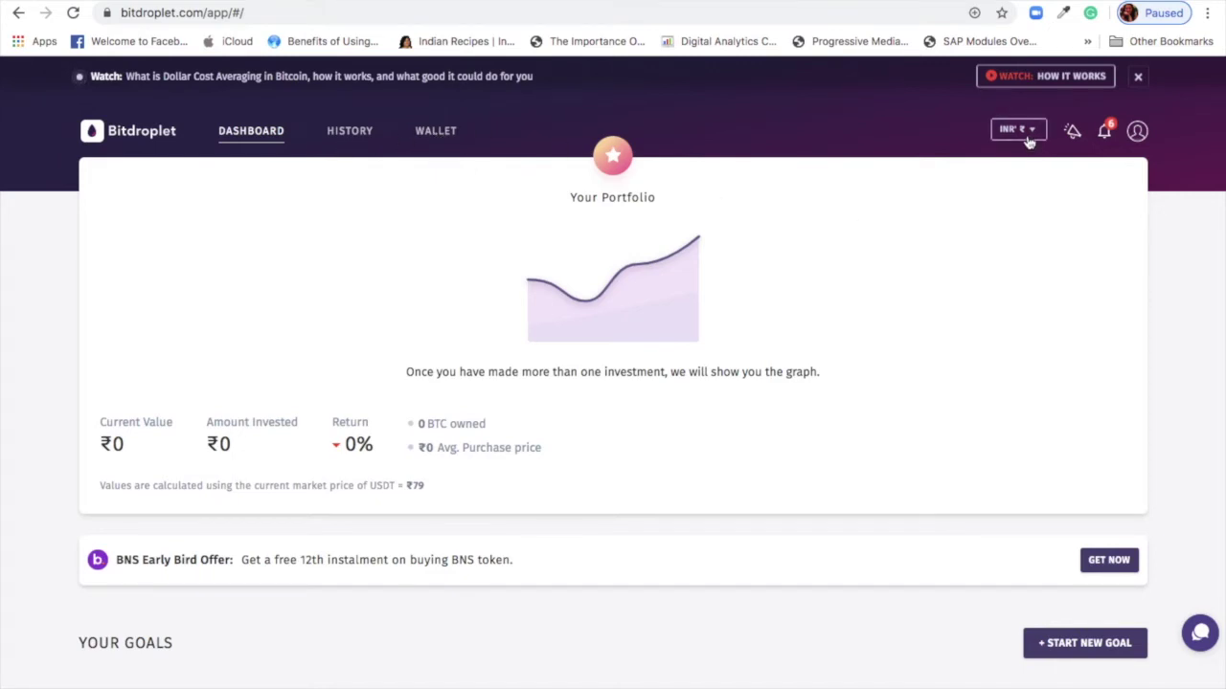
Step: Start a new Bitcoin investment goal with $60 per investment and a Monthly frequency, keeping the default start date
click(1137, 134)
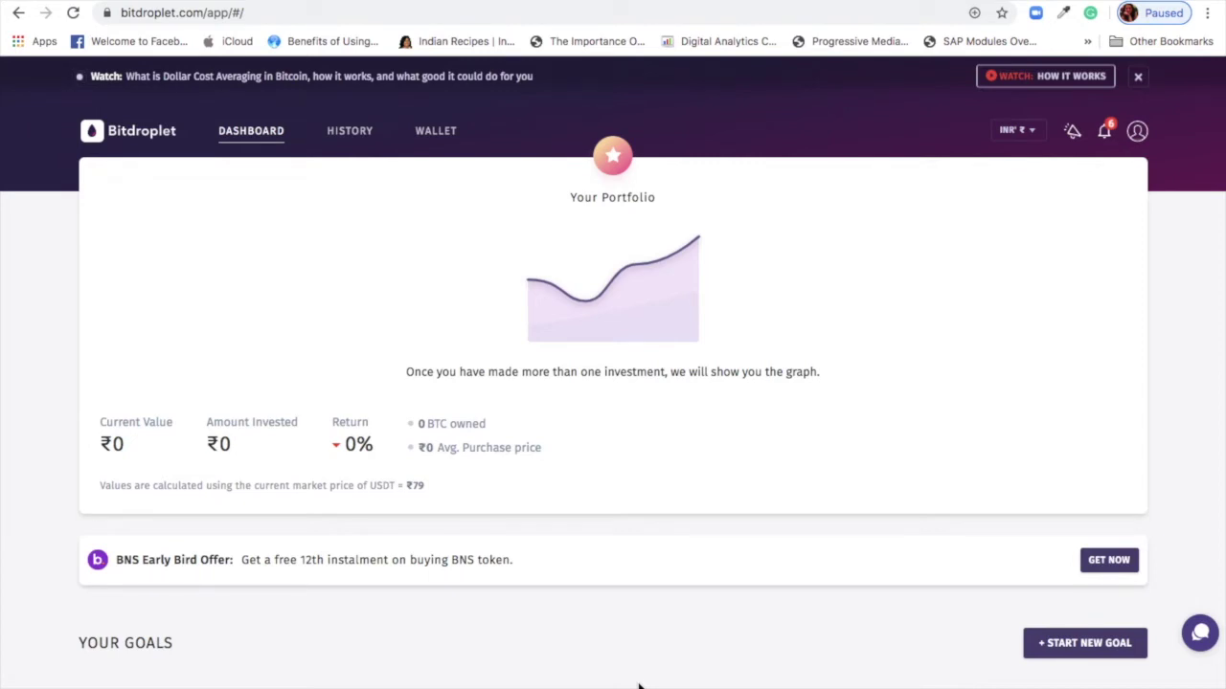
scroll(638, 685, down, 1)
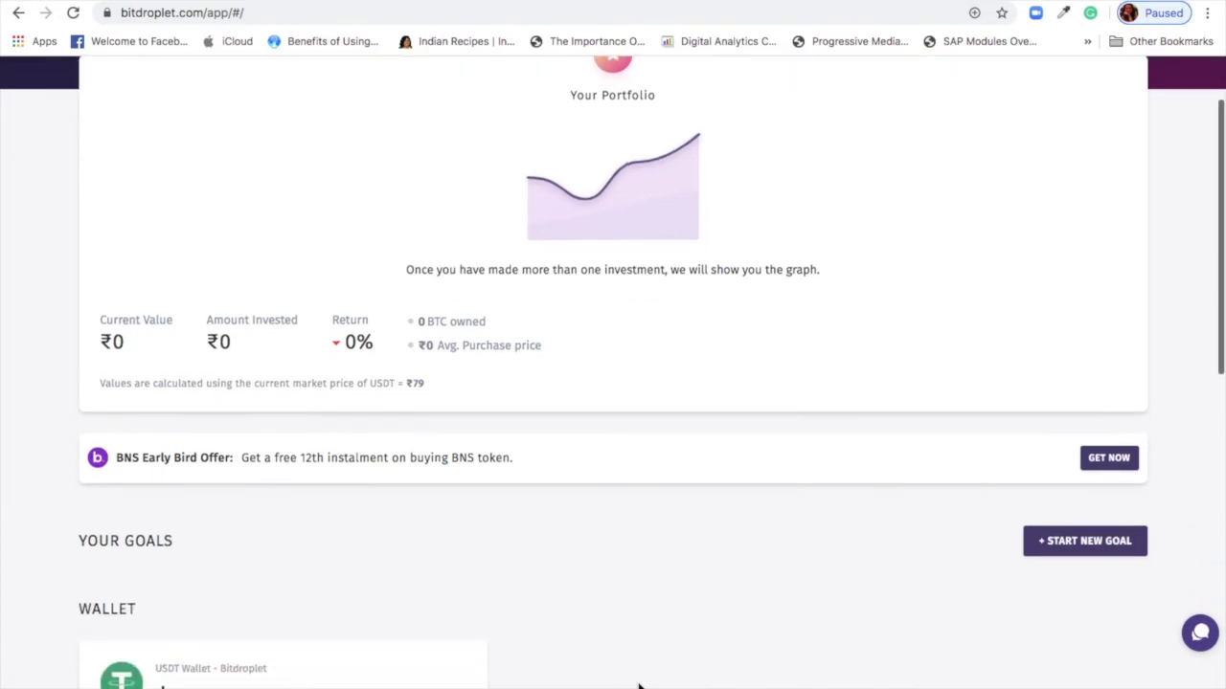
scroll(639, 685, up, 1)
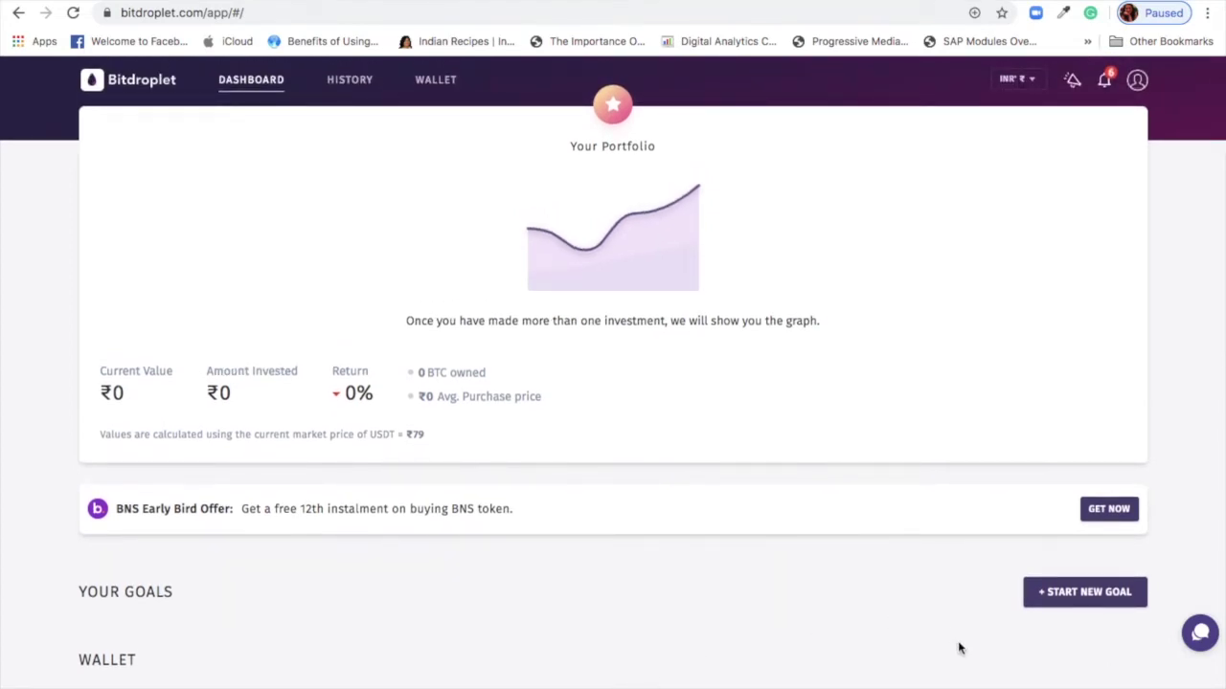
click(1071, 603)
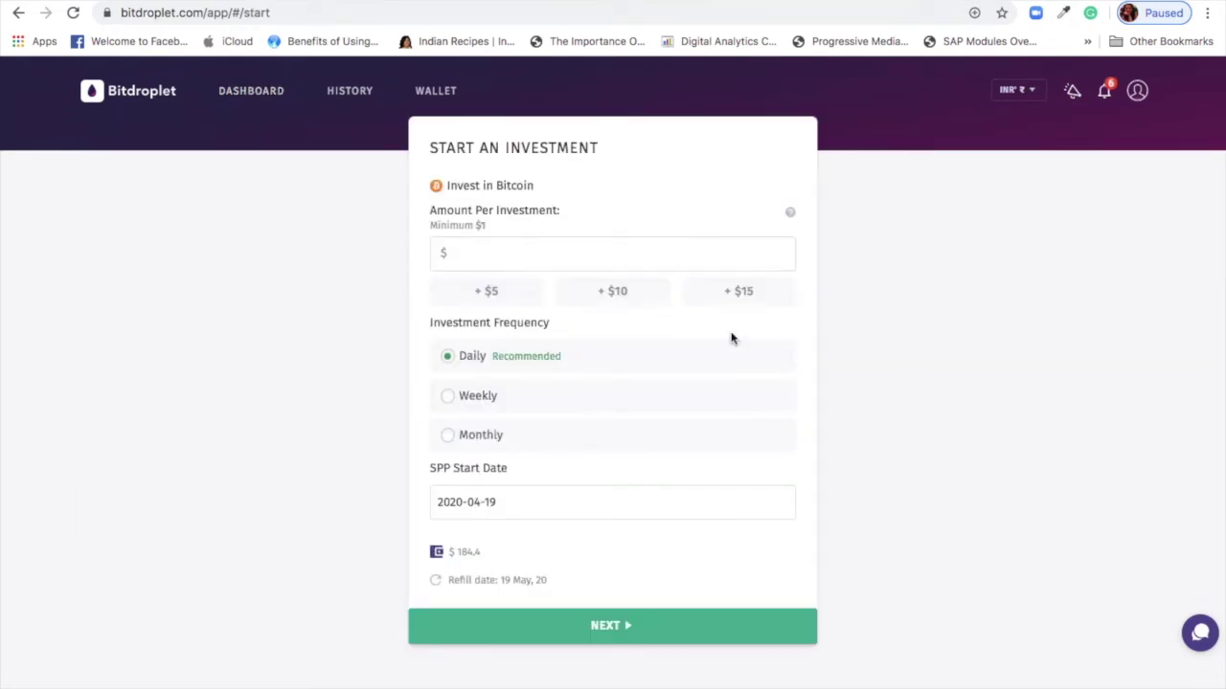
click(612, 257)
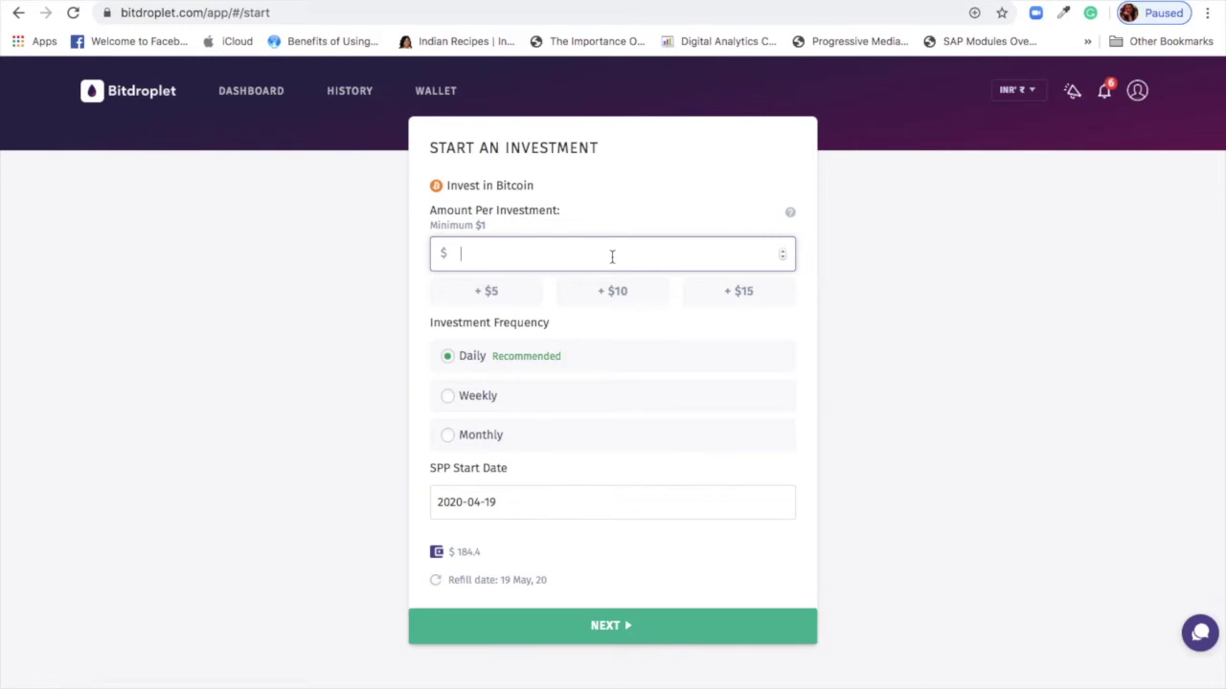
text(50)
key(BackSpace)
key(BackSpace)
text(60)
click(1005, 363)
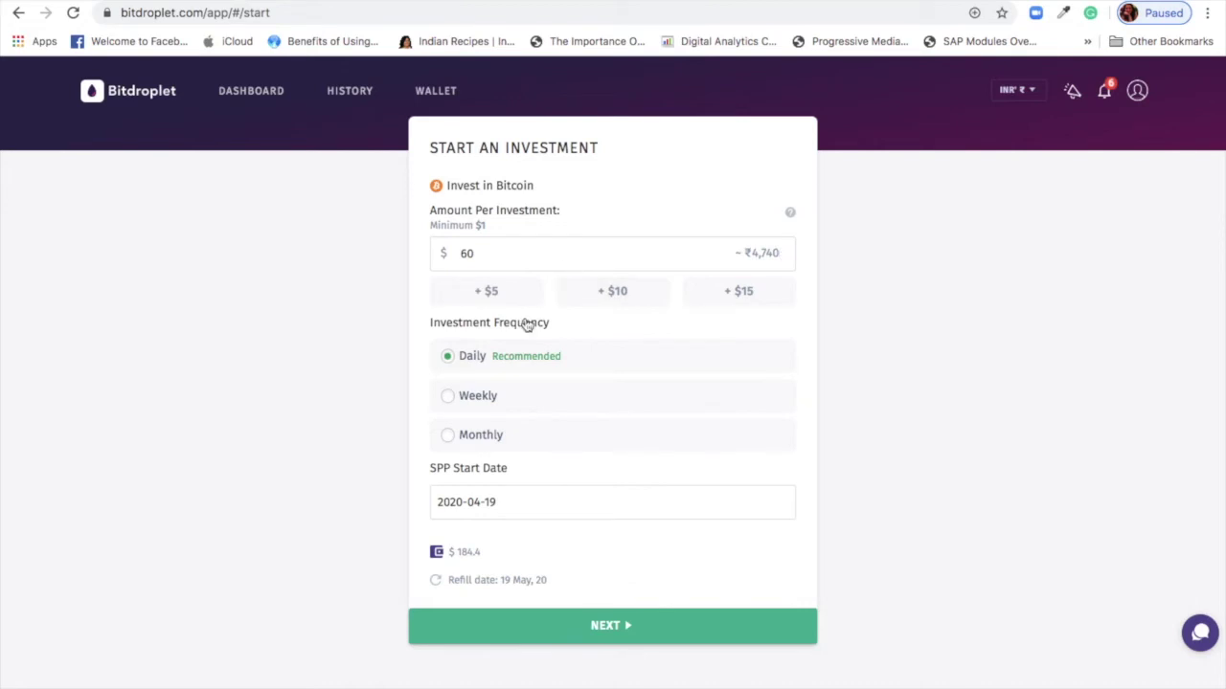
click(447, 444)
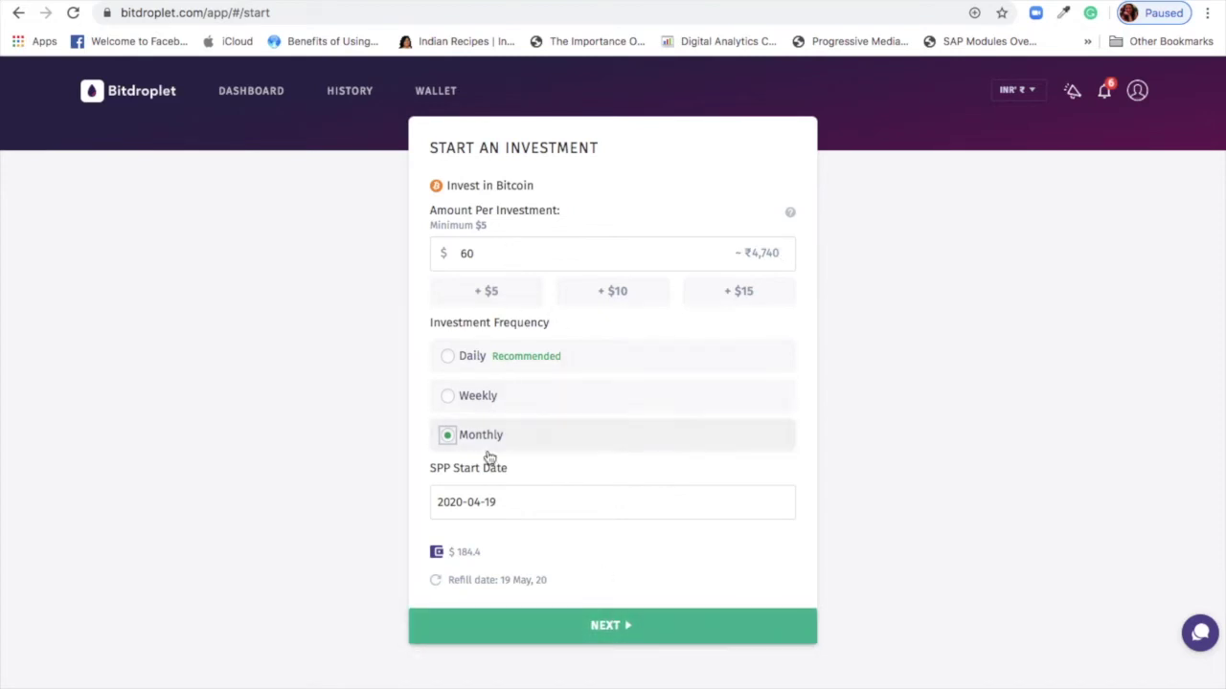
click(613, 645)
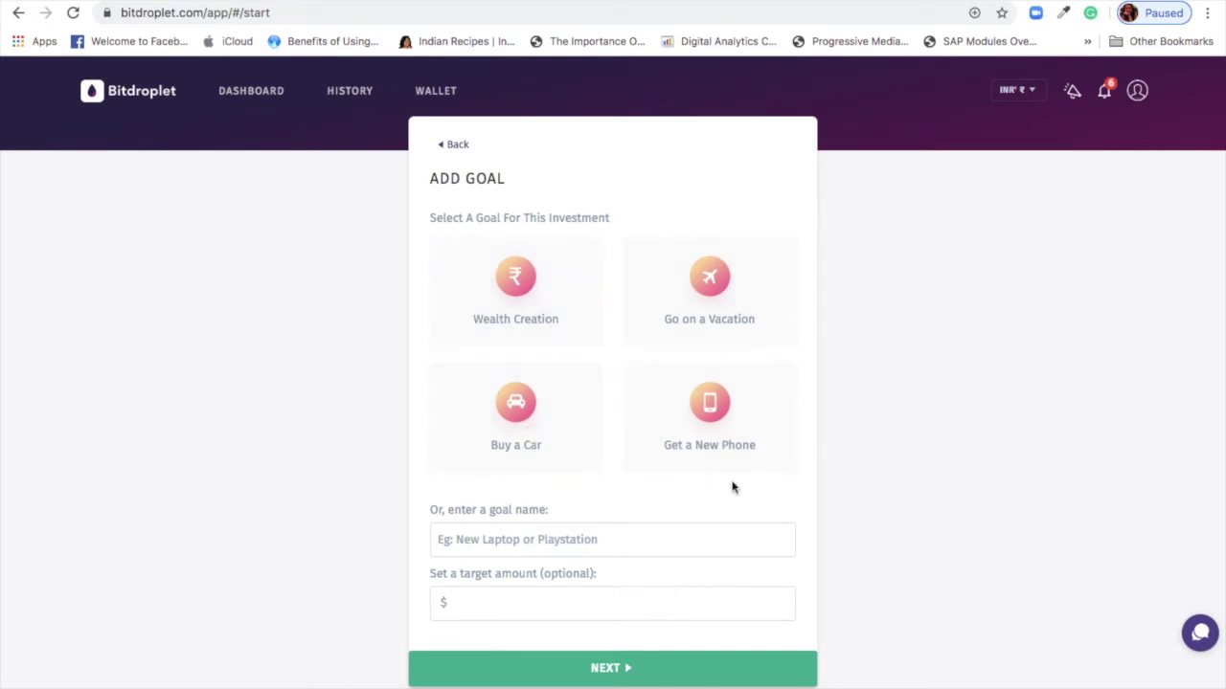
Step: Assign the Wealth Creation goal without a target amount, confirm the SPP and return to the dashboard
click(554, 317)
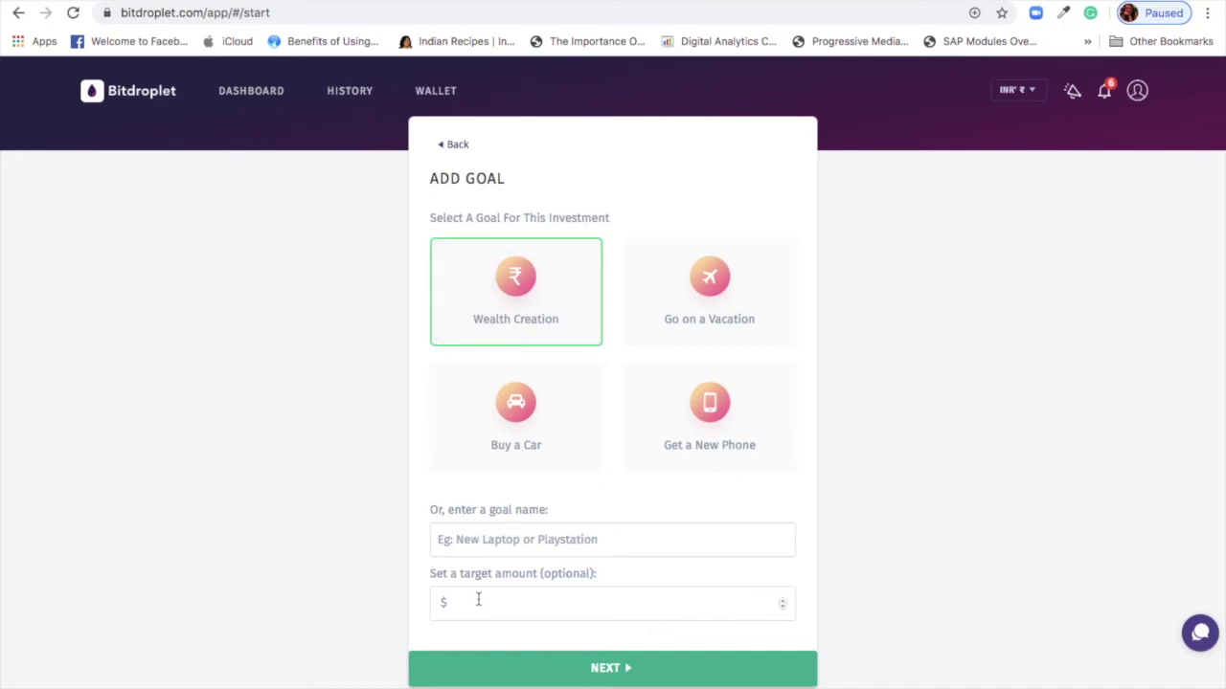
click(584, 667)
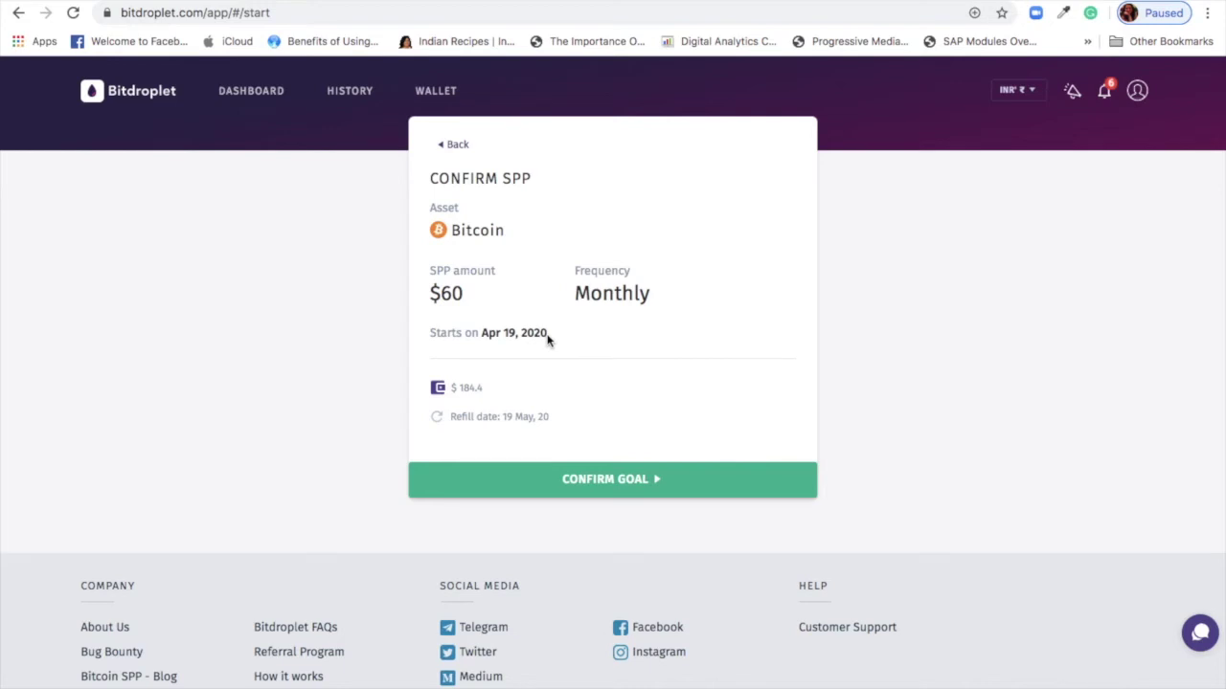
click(592, 481)
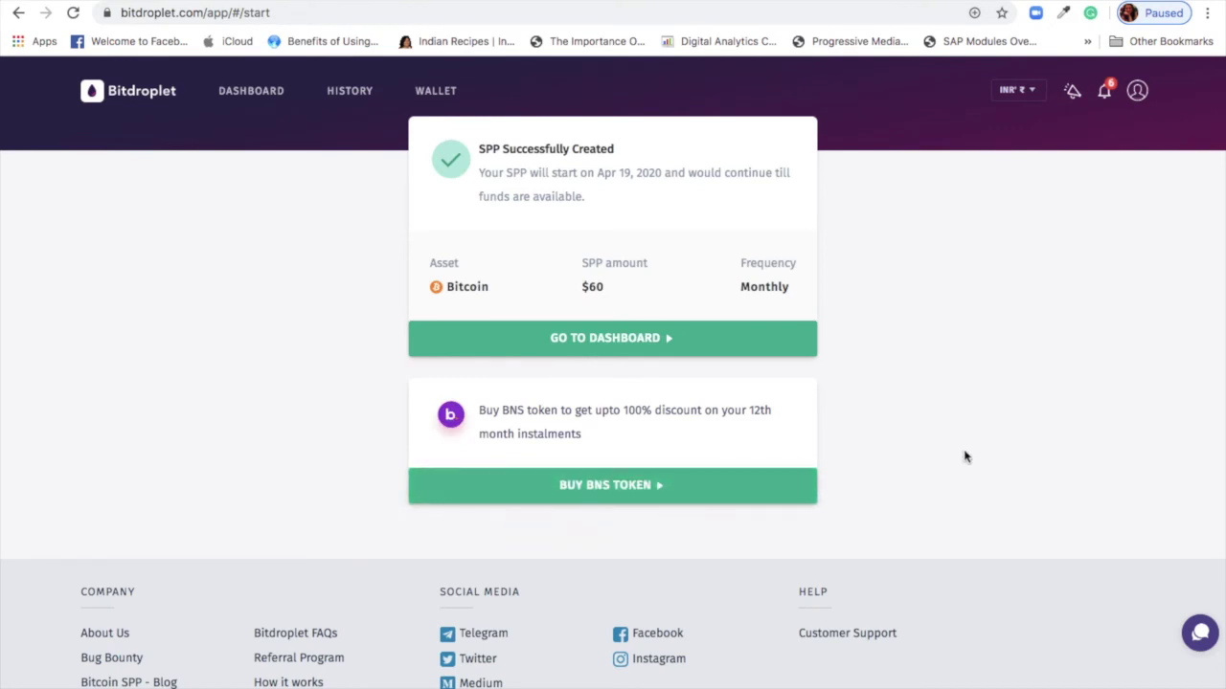
click(668, 339)
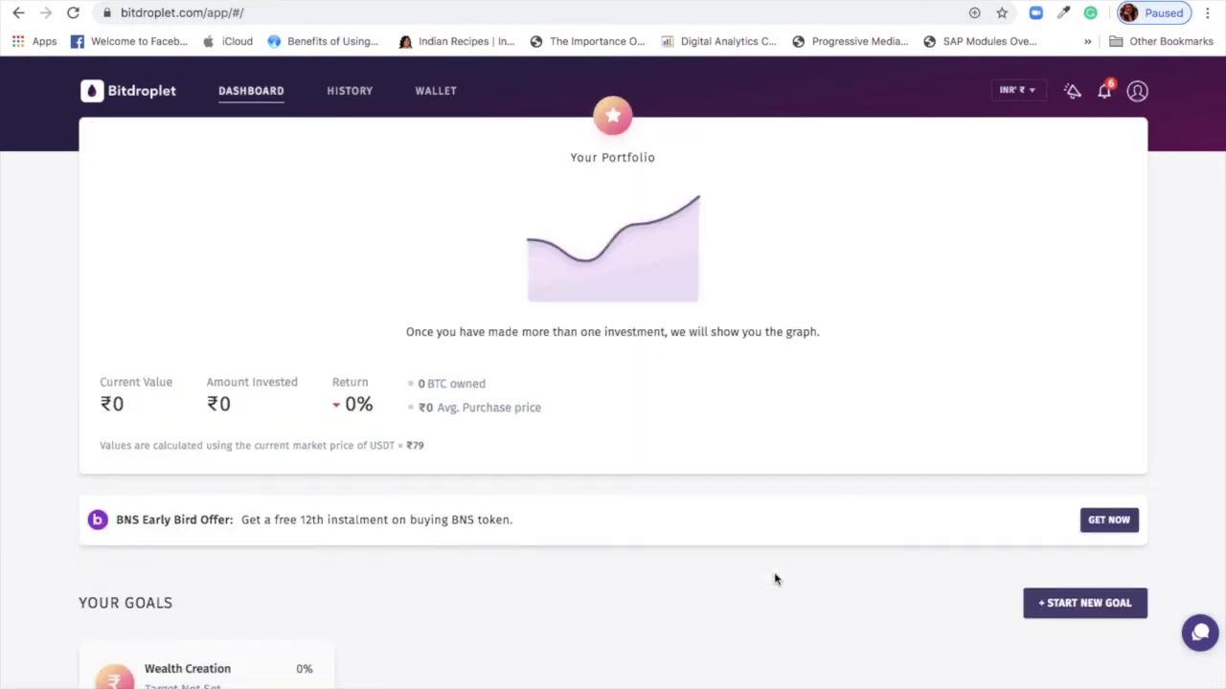
Step: Look over the portfolio, goals and USDT wallet sections of the dashboard
scroll(776, 579, down, 1)
scroll(774, 577, down, 3)
scroll(774, 577, up, 6)
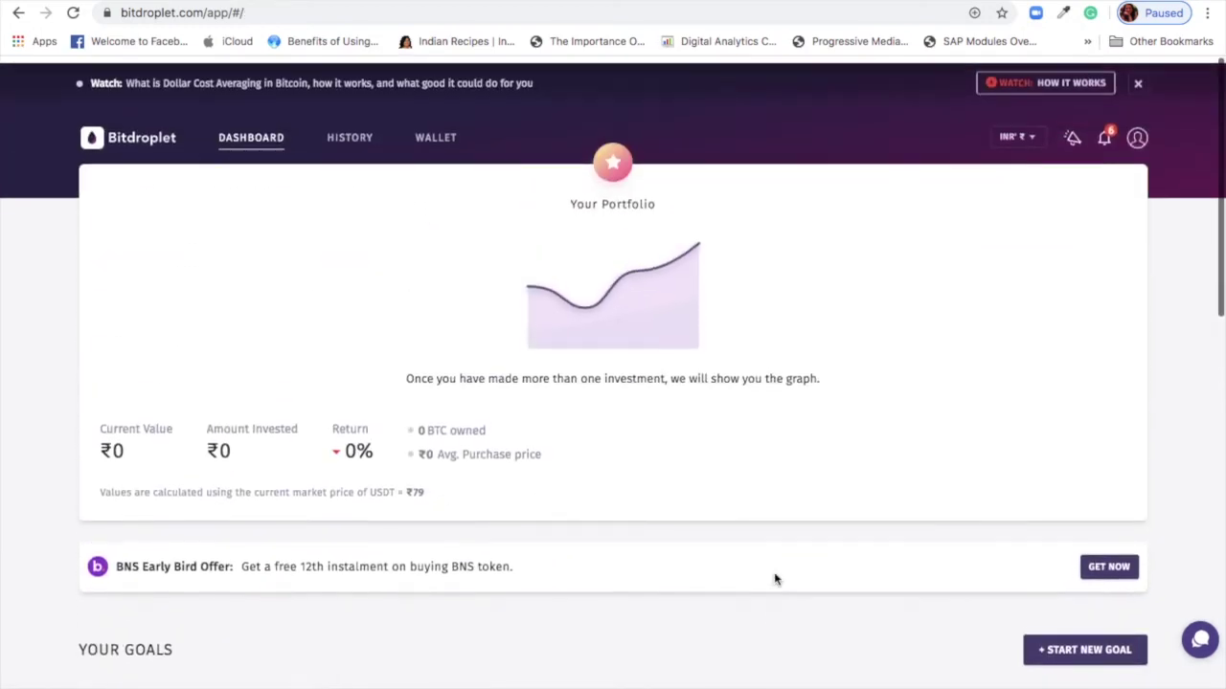
scroll(460, 531, down, 5)
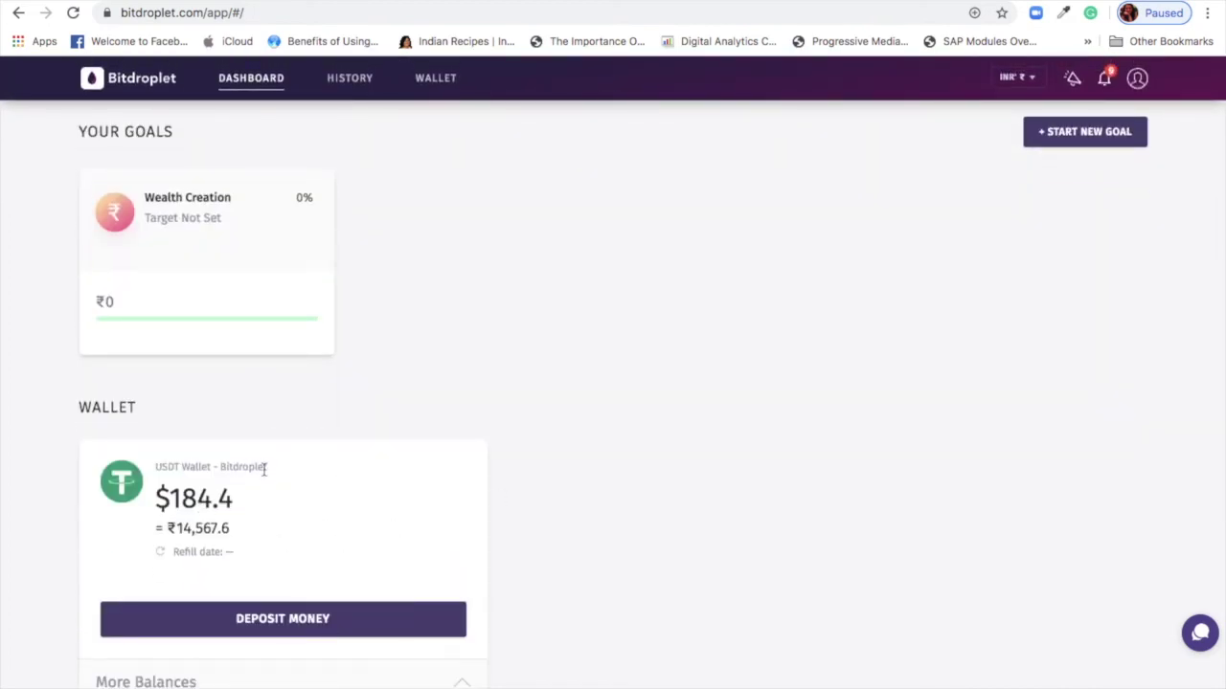
scroll(265, 469, up, 5)
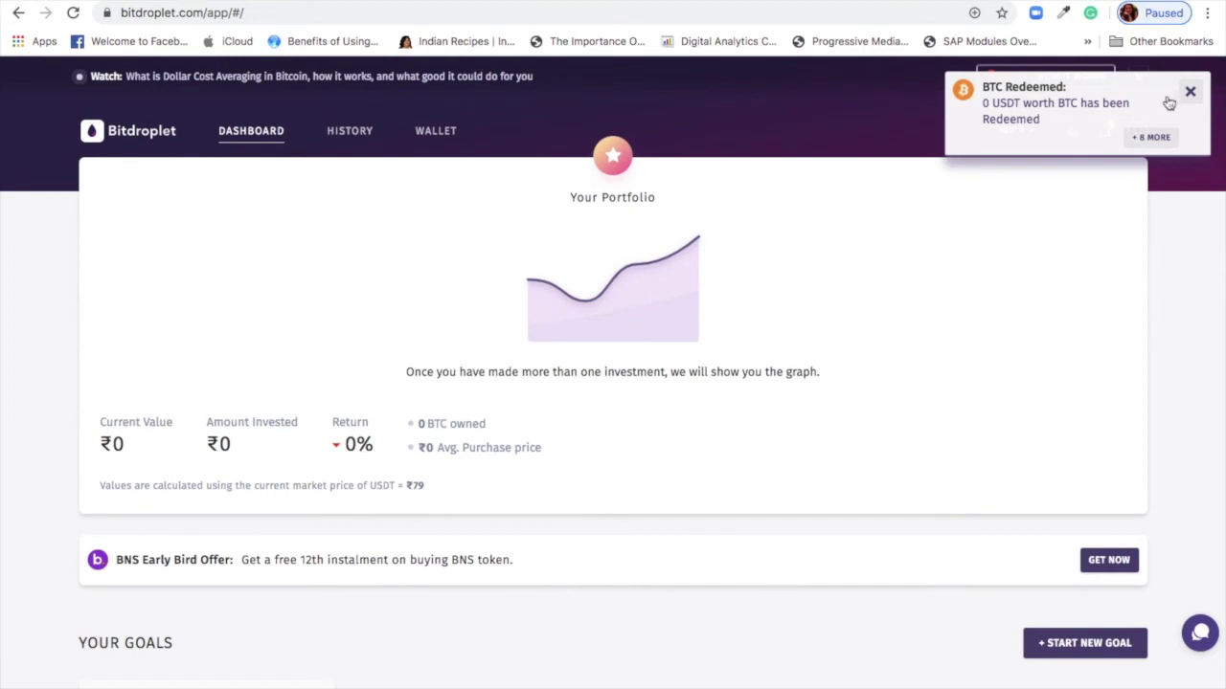
Step: Dismiss the BTC Redeemed notification and reload the dashboard page
click(1190, 91)
click(455, 16)
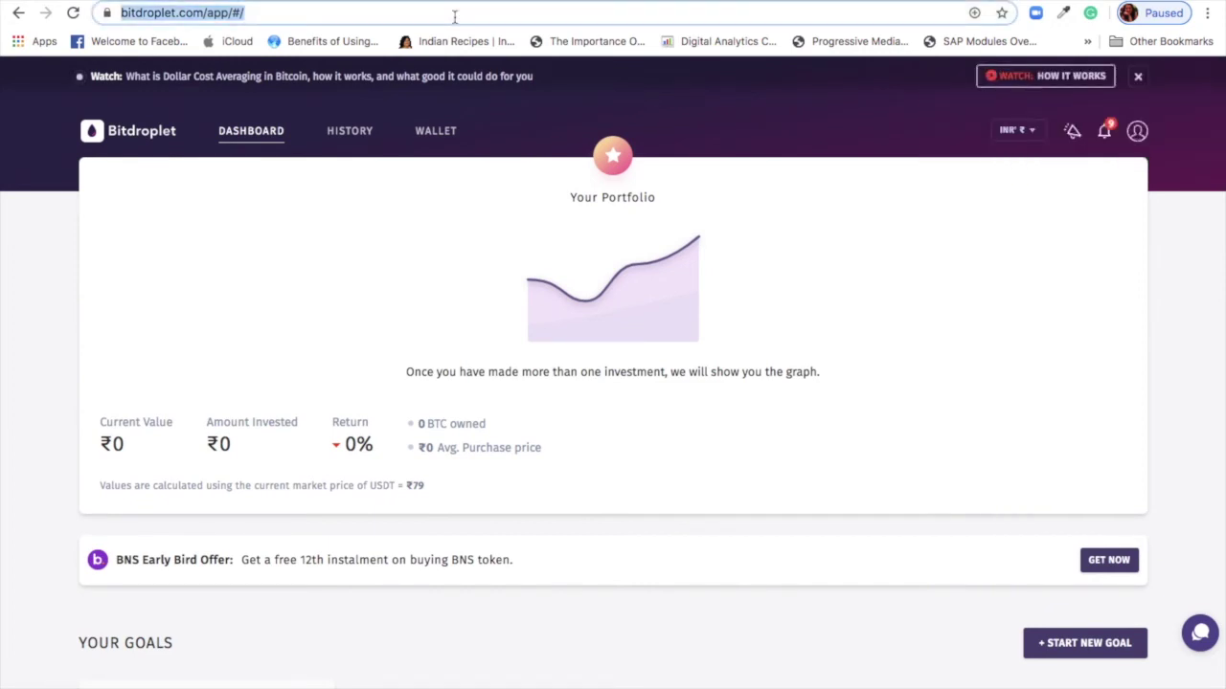
key(Return)
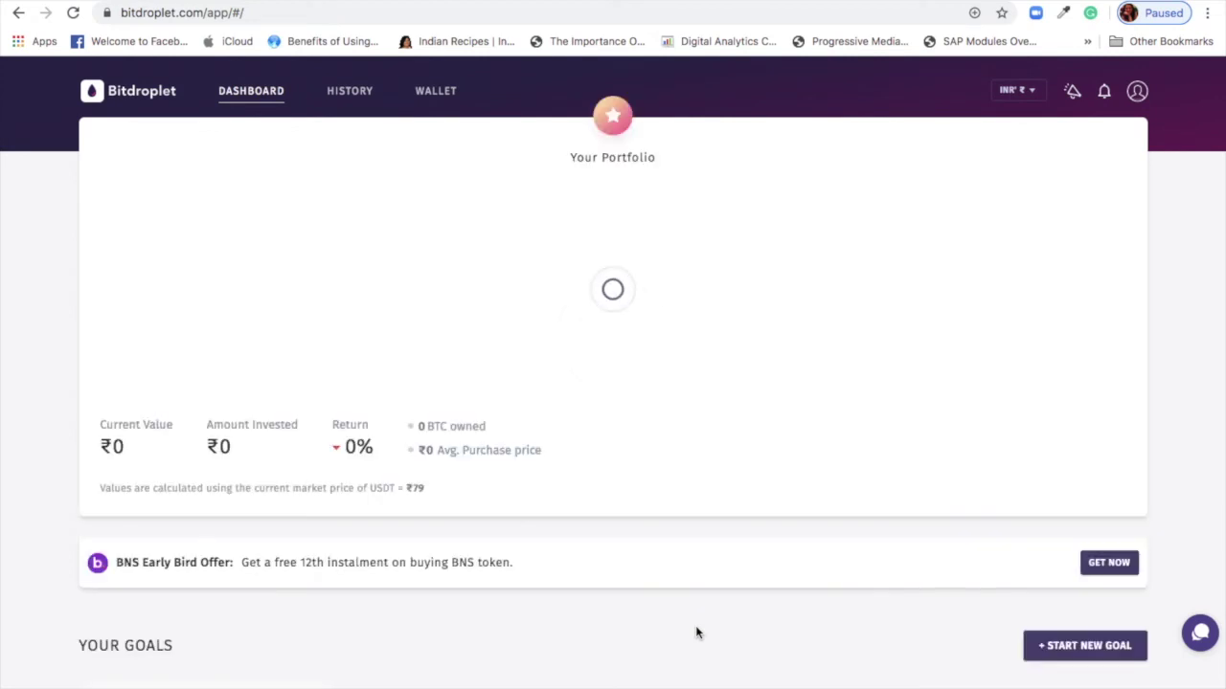
Step: Examine the Wealth Creation goal card, the USDT wallet and the additional balances on the reloaded dashboard
scroll(695, 626, down, 5)
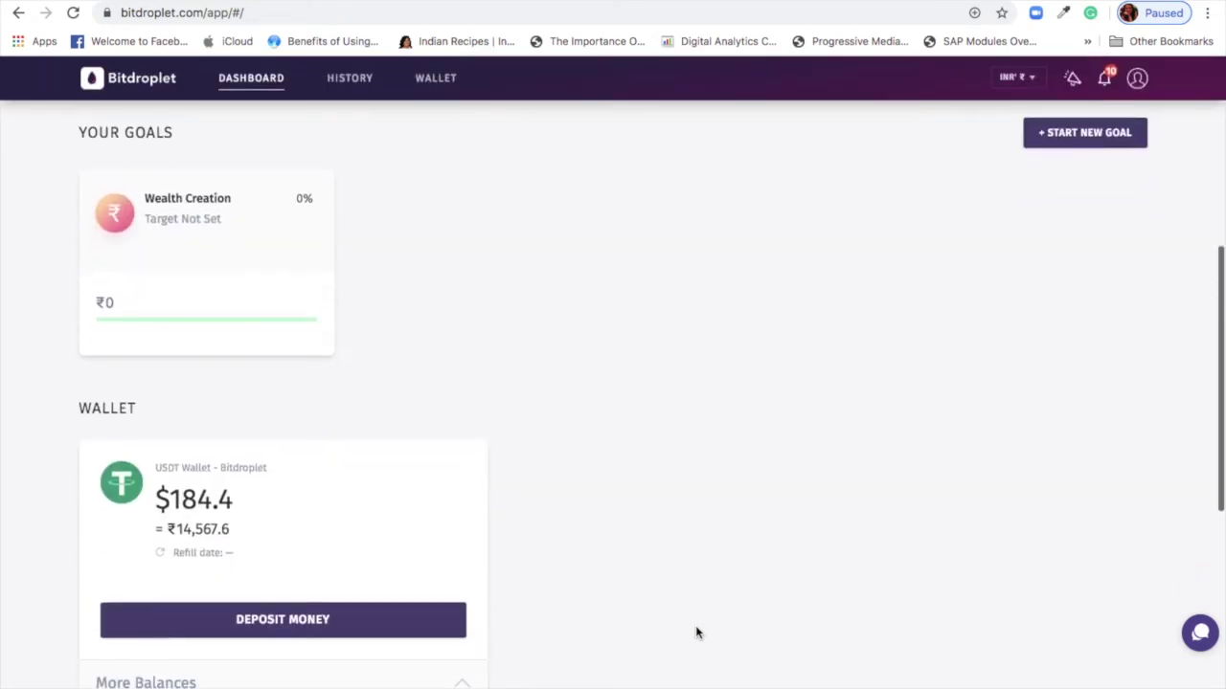
scroll(449, 520, up, 1)
scroll(449, 520, down, 1)
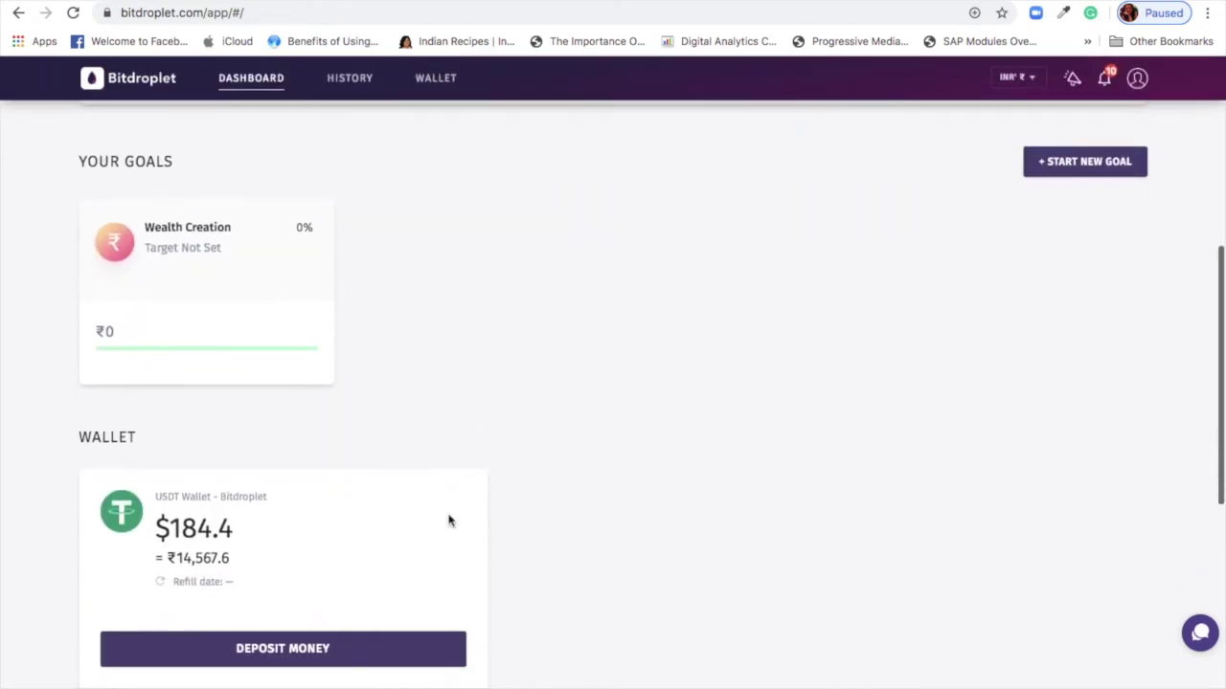
scroll(449, 520, down, 3)
scroll(449, 520, down, 1)
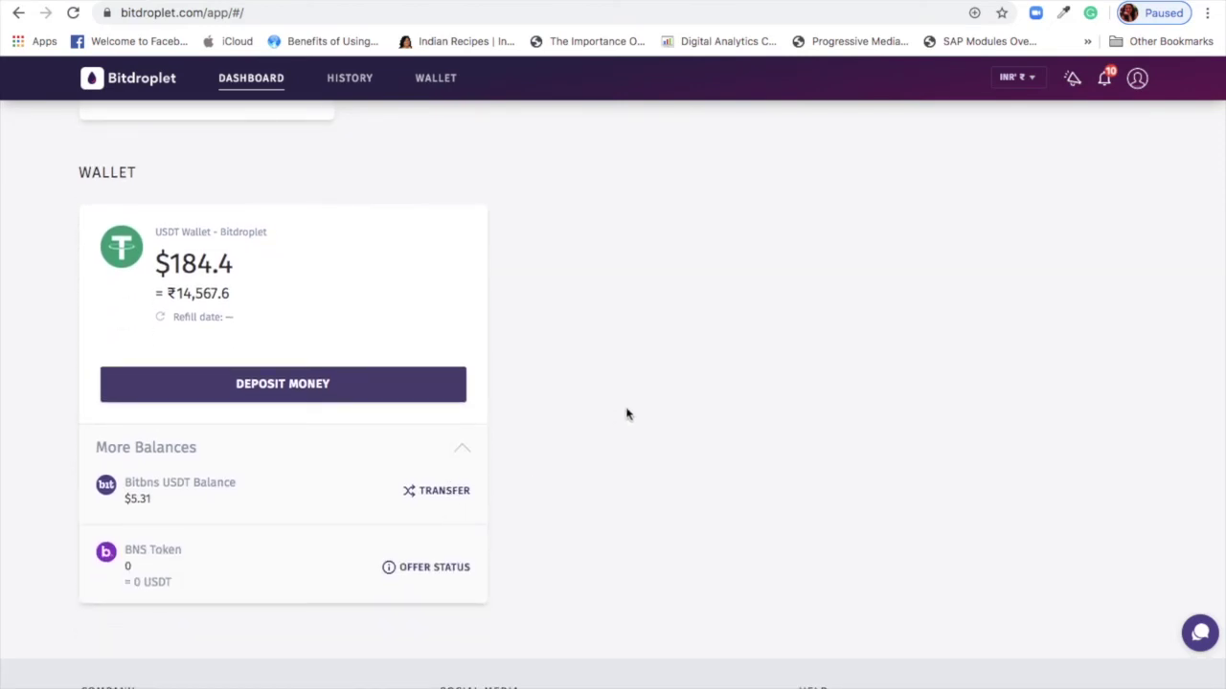
scroll(627, 414, up, 5)
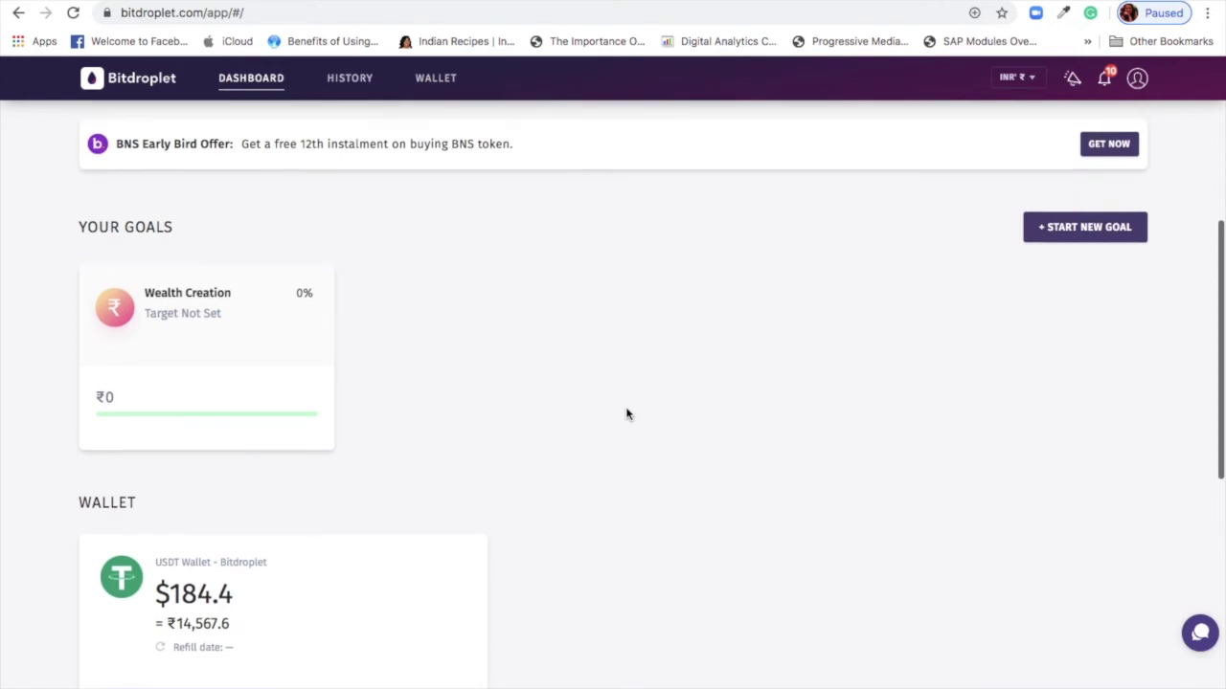
scroll(627, 414, up, 2)
scroll(627, 413, down, 6)
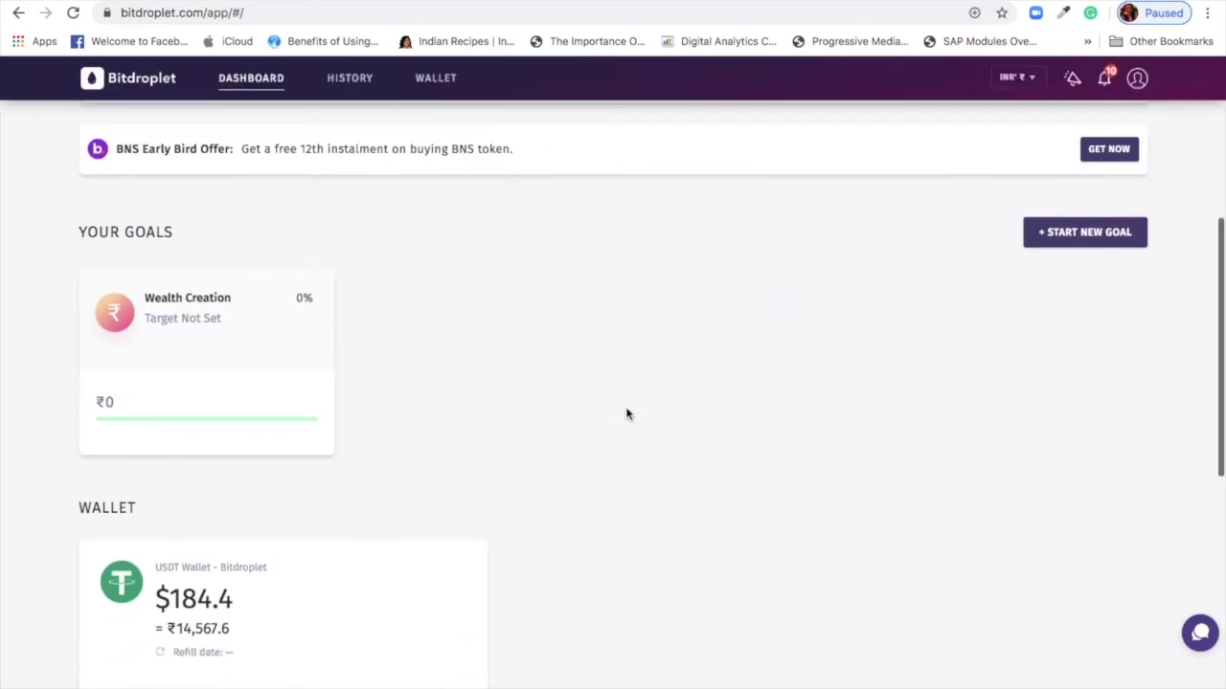
scroll(627, 414, down, 1)
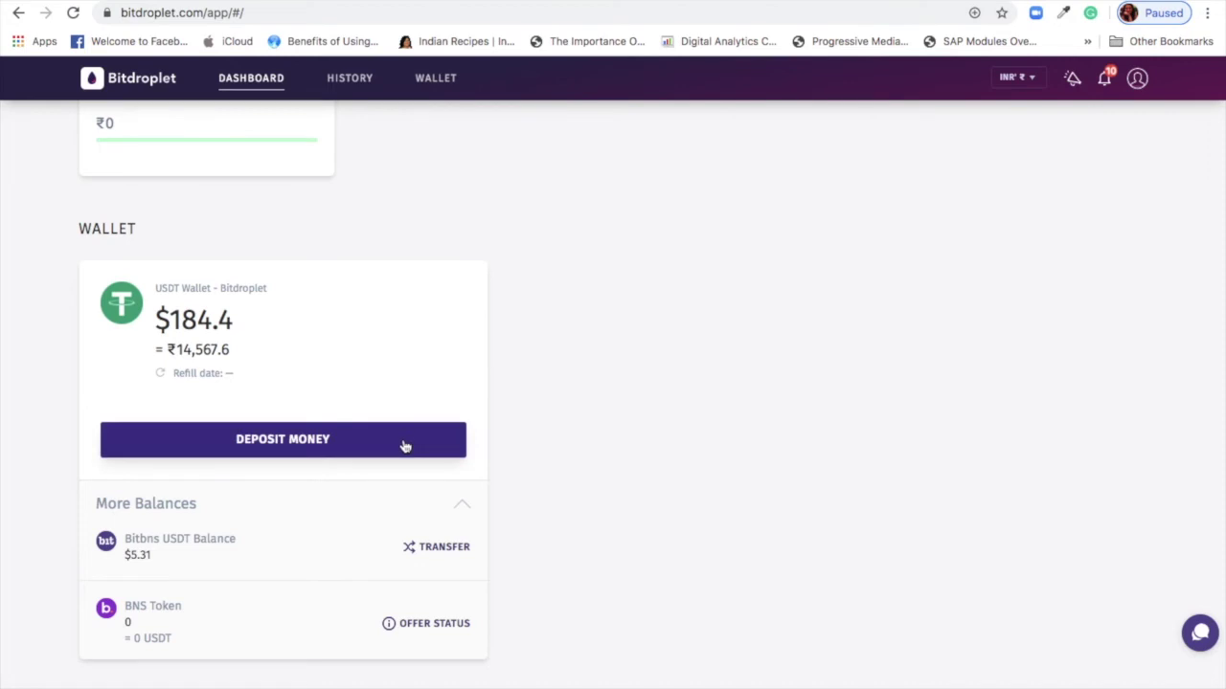
scroll(657, 358, down, 1)
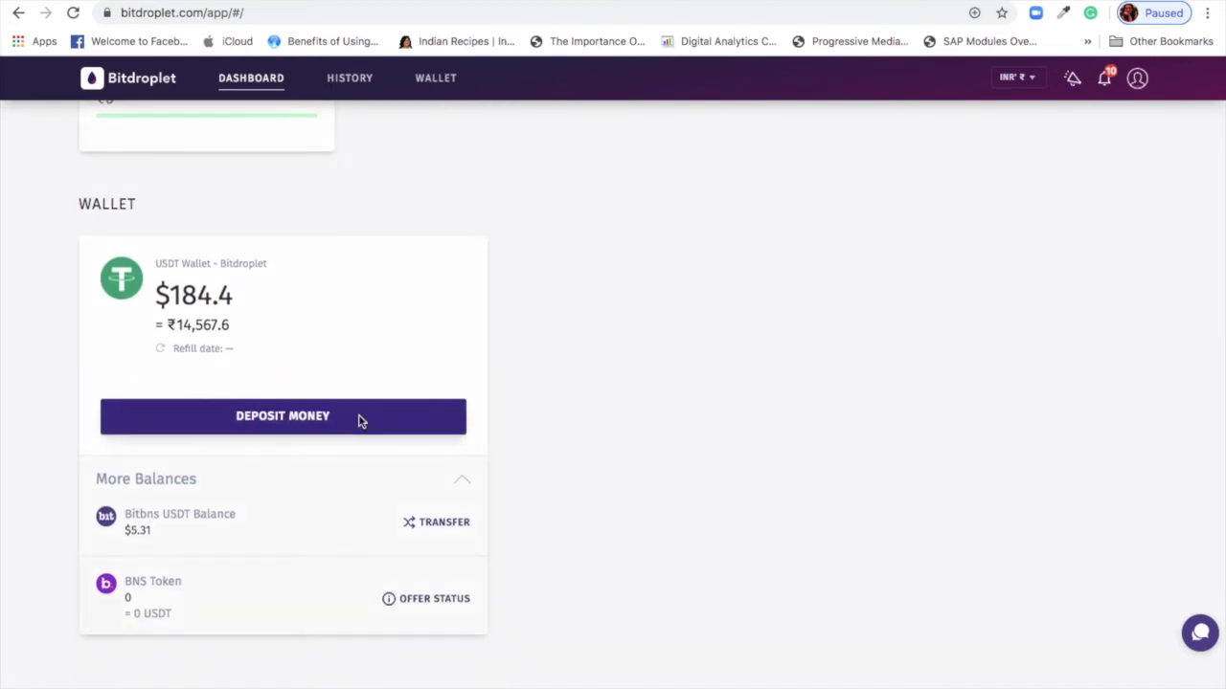
Step: Transfer the maximum Bitbns USDT balance of $5.31 to the Bitdroplet wallet as a deposit and confirm the transfer
click(358, 419)
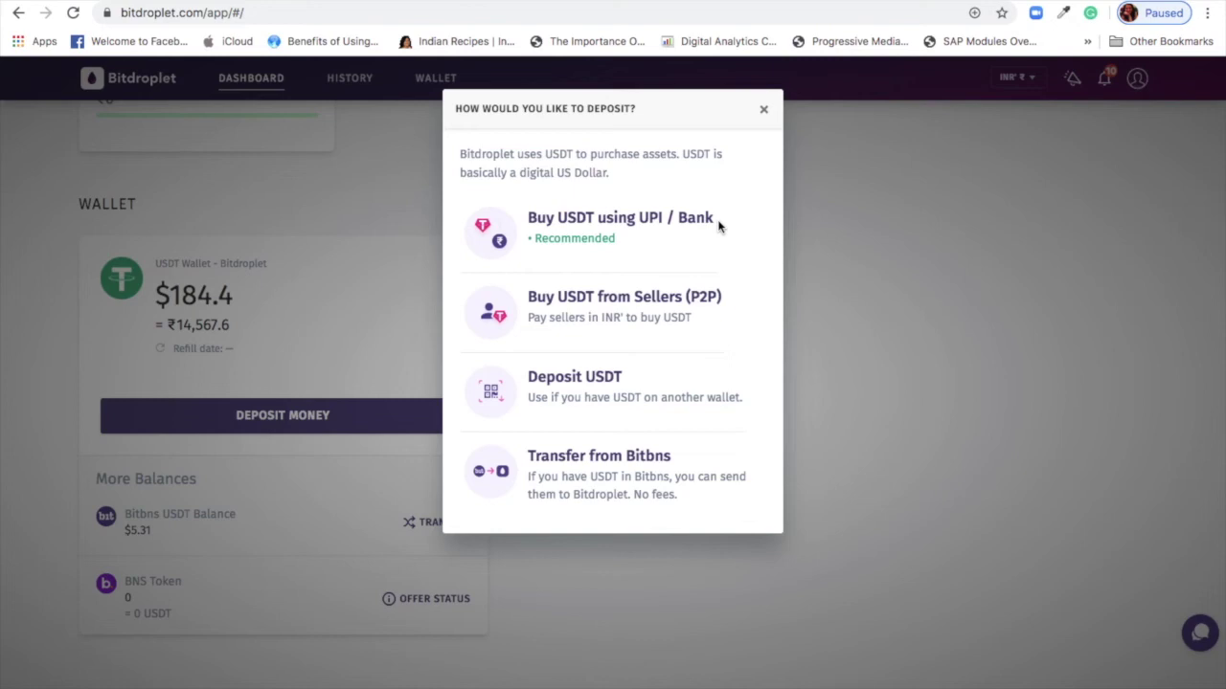
click(668, 460)
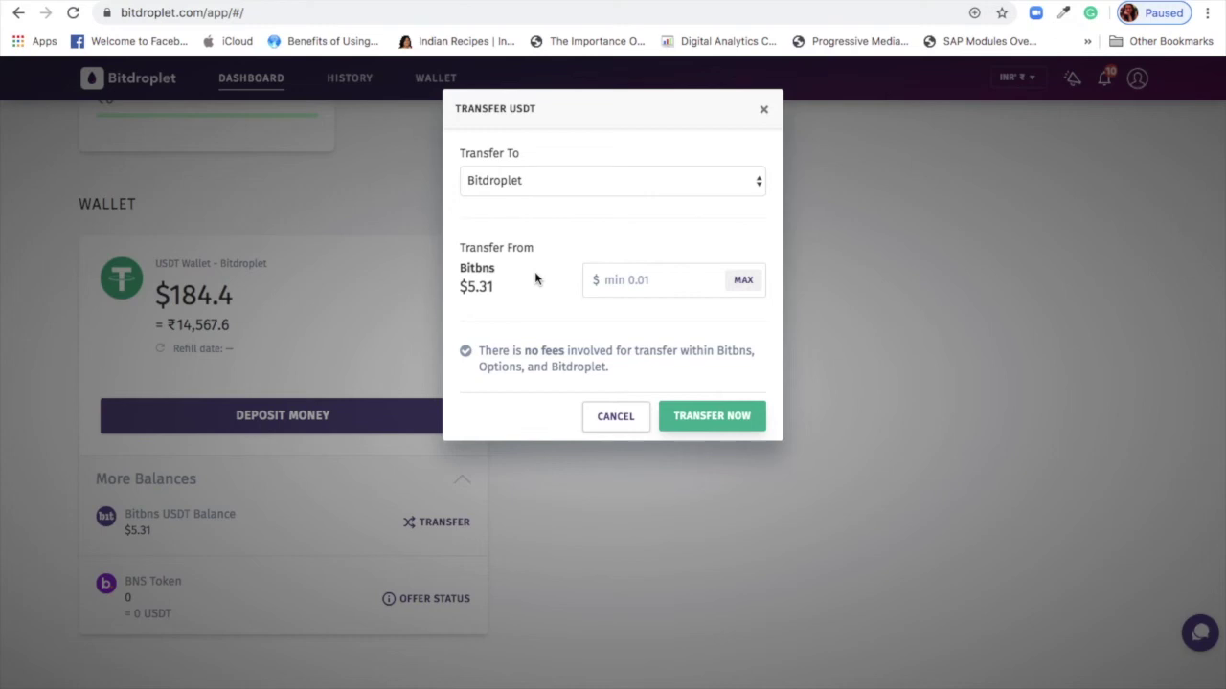
click(516, 180)
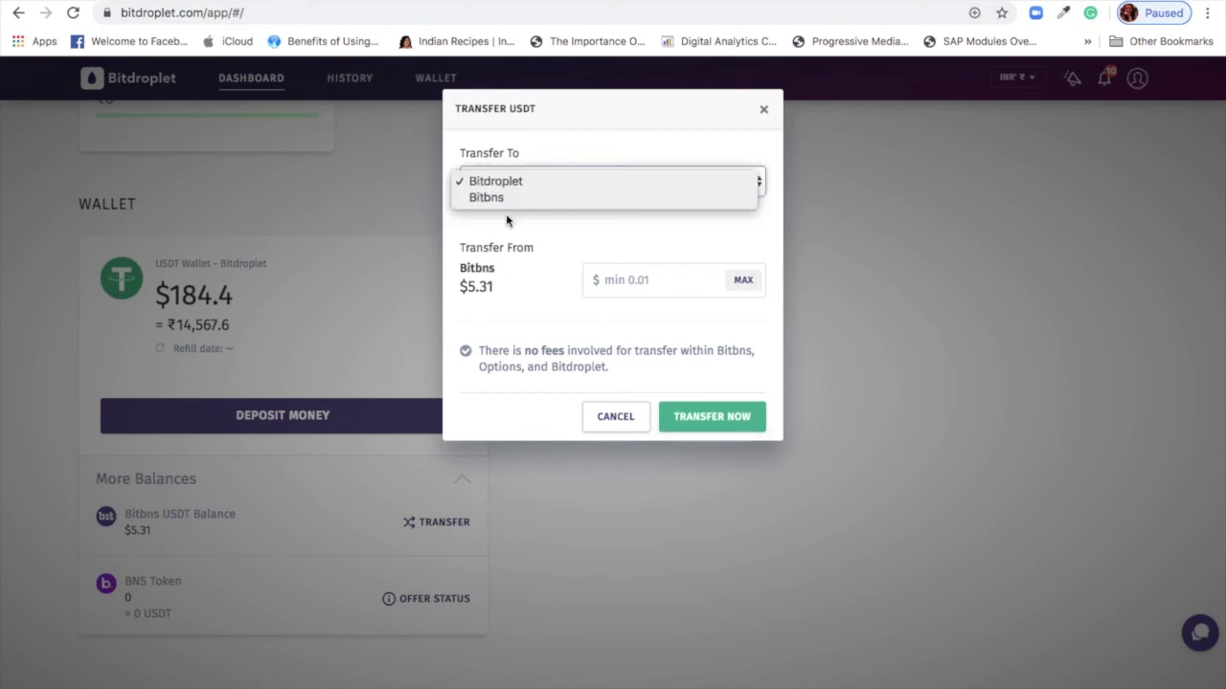
click(507, 220)
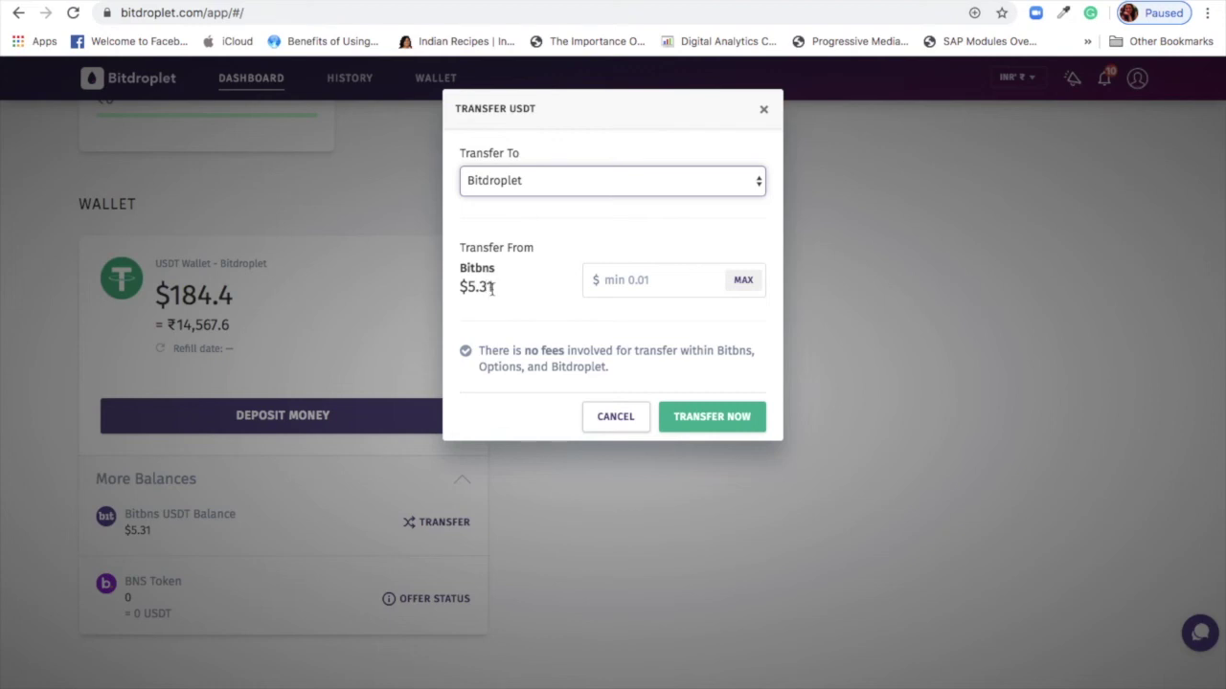
click(735, 294)
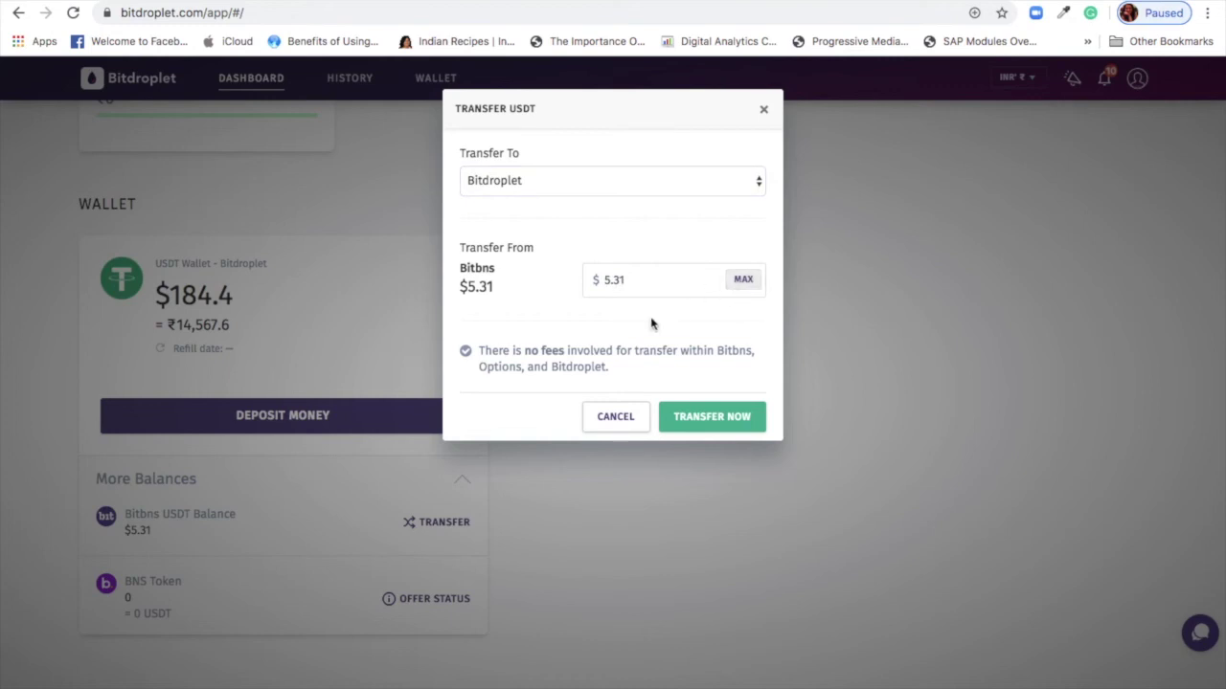
click(694, 407)
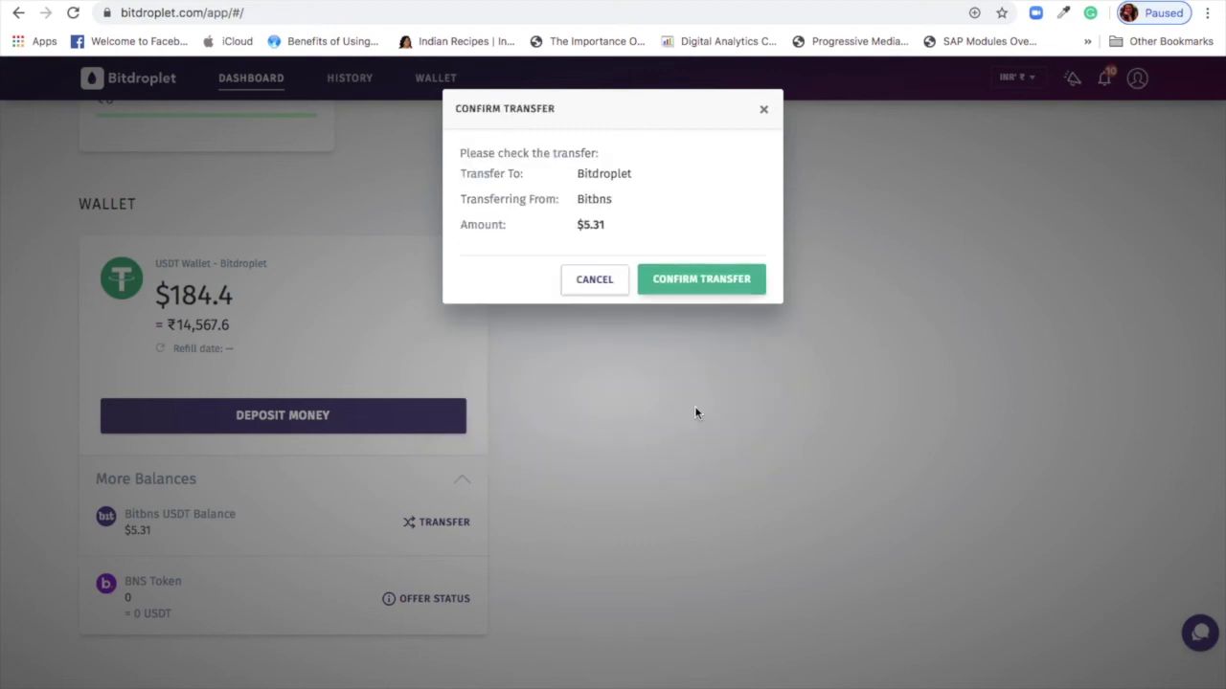
click(698, 281)
click(729, 328)
Step: Check the goal card and the USDT wallet after the transfer, and reload the dashboard page
scroll(710, 327, up, 10)
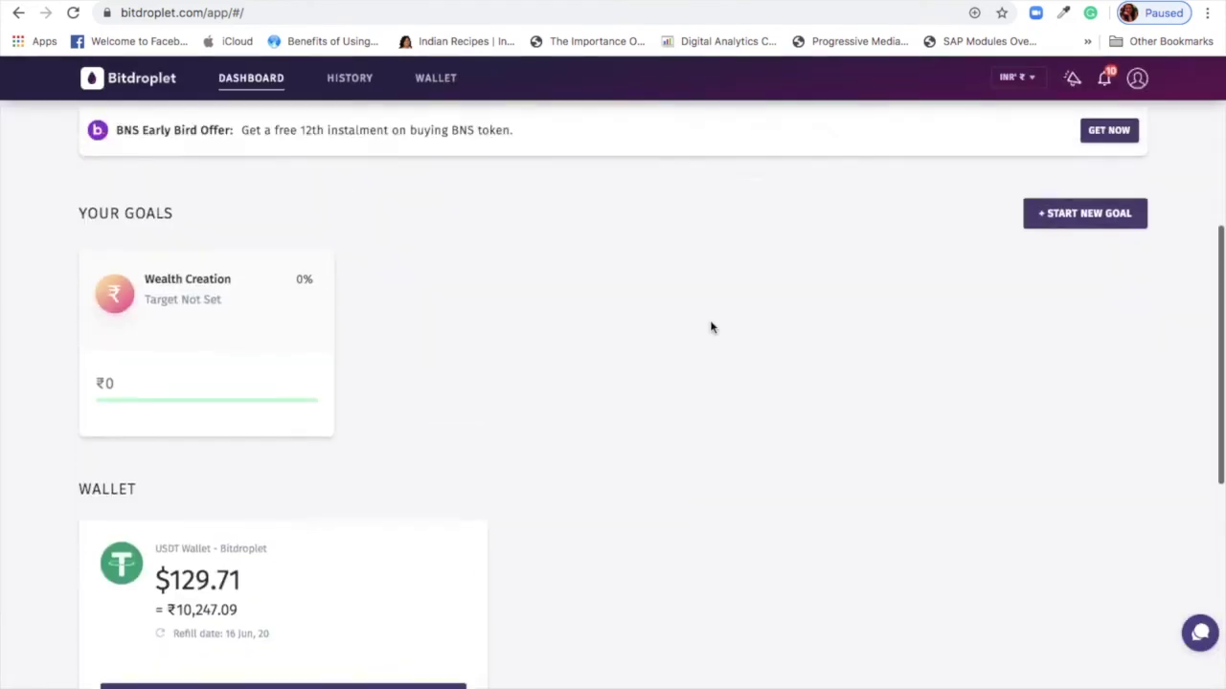
scroll(711, 327, down, 5)
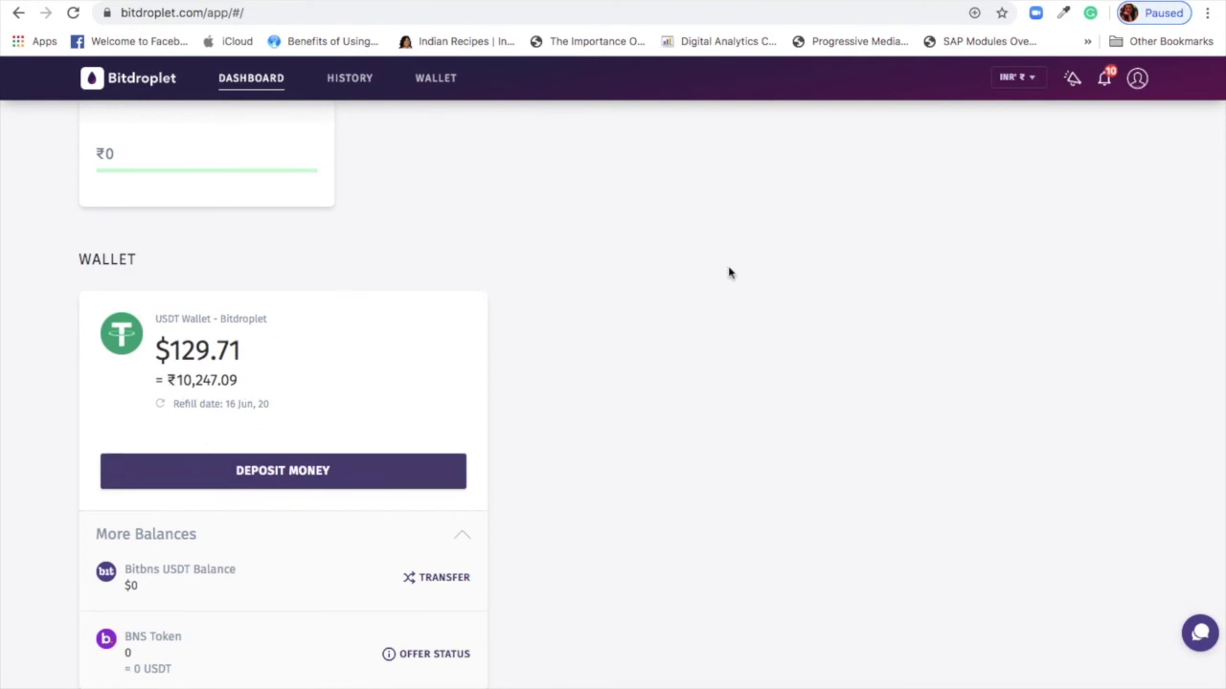
scroll(728, 272, up, 10)
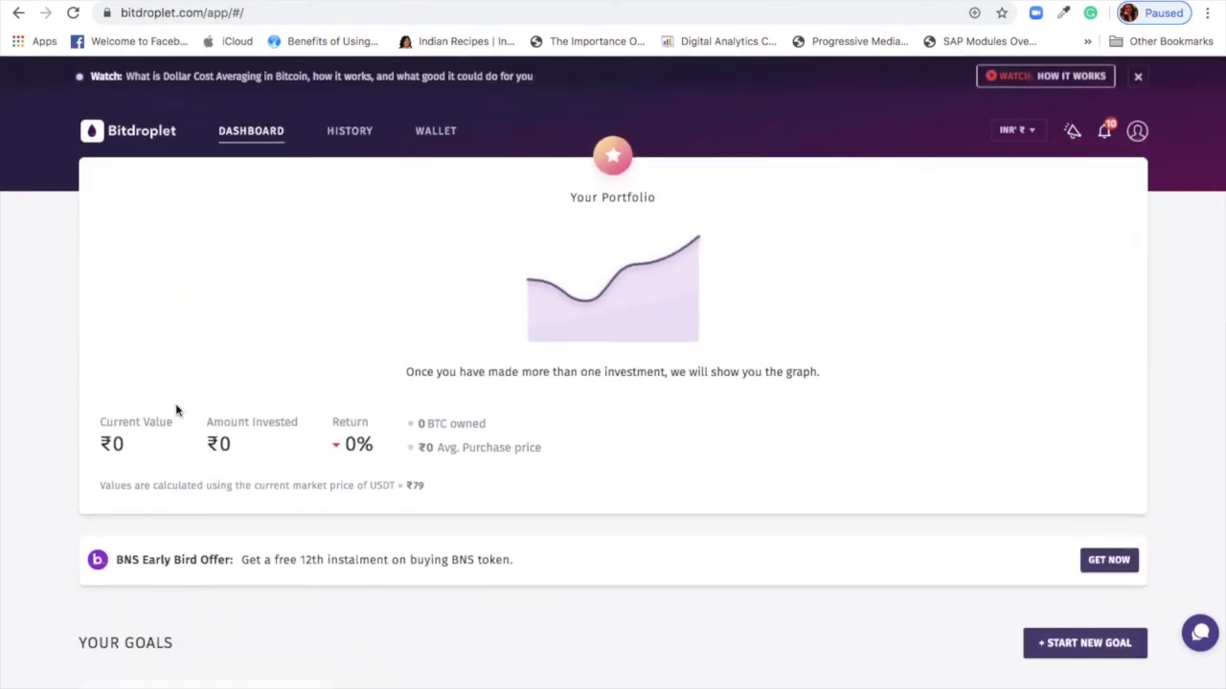
click(416, 15)
key(Return)
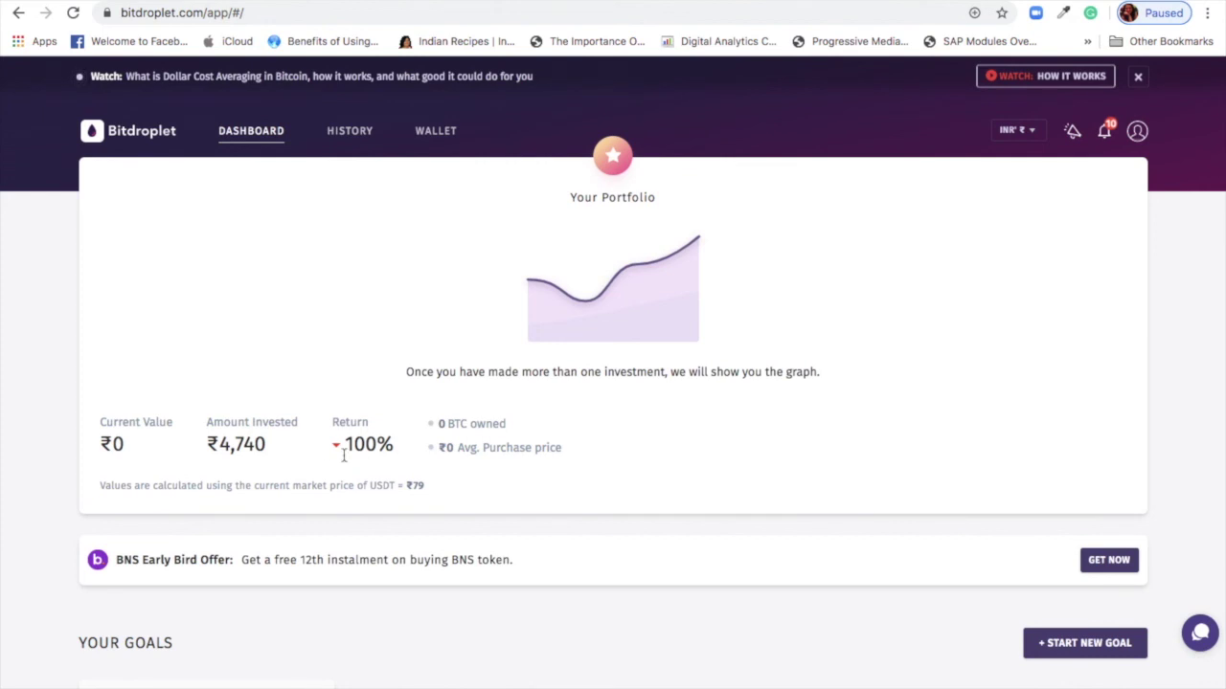
Step: Examine the portfolio figures, the Wealth Creation goal, the wallet refill date and the additional balances on the refreshed dashboard
scroll(343, 456, down, 3)
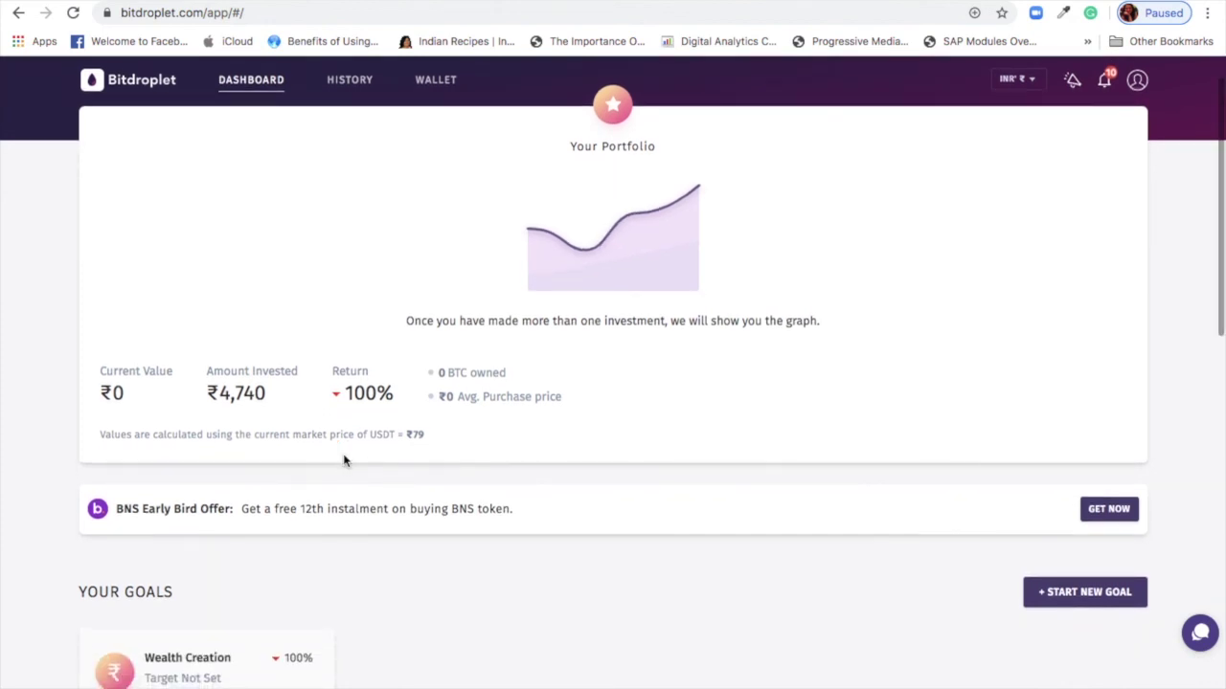
scroll(345, 461, down, 3)
scroll(345, 461, up, 3)
scroll(345, 461, down, 2)
scroll(344, 461, down, 5)
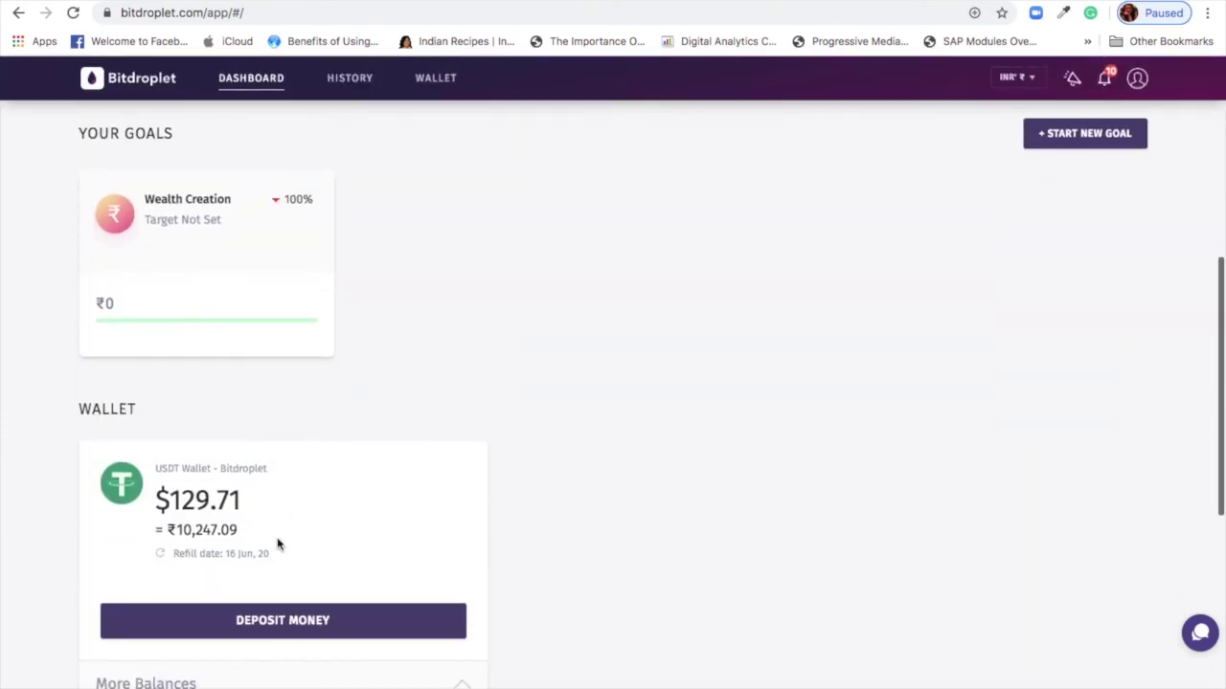
scroll(404, 503, down, 3)
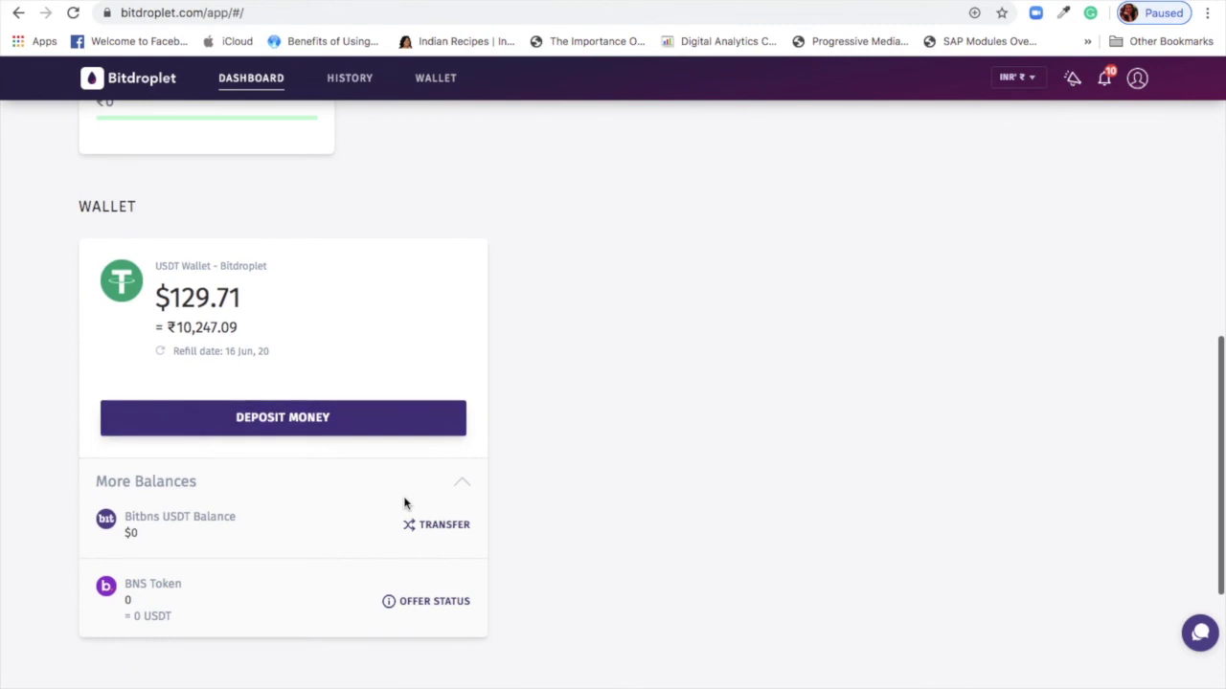
scroll(404, 503, up, 8)
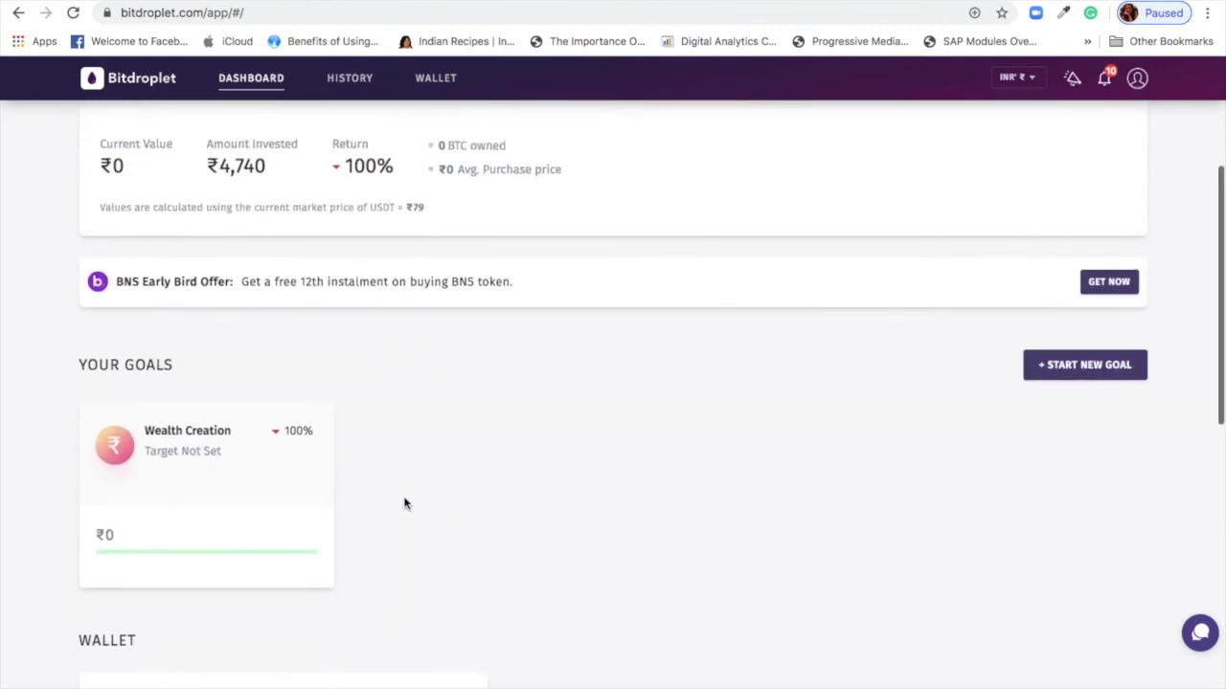
scroll(404, 503, up, 1)
scroll(404, 504, up, 2)
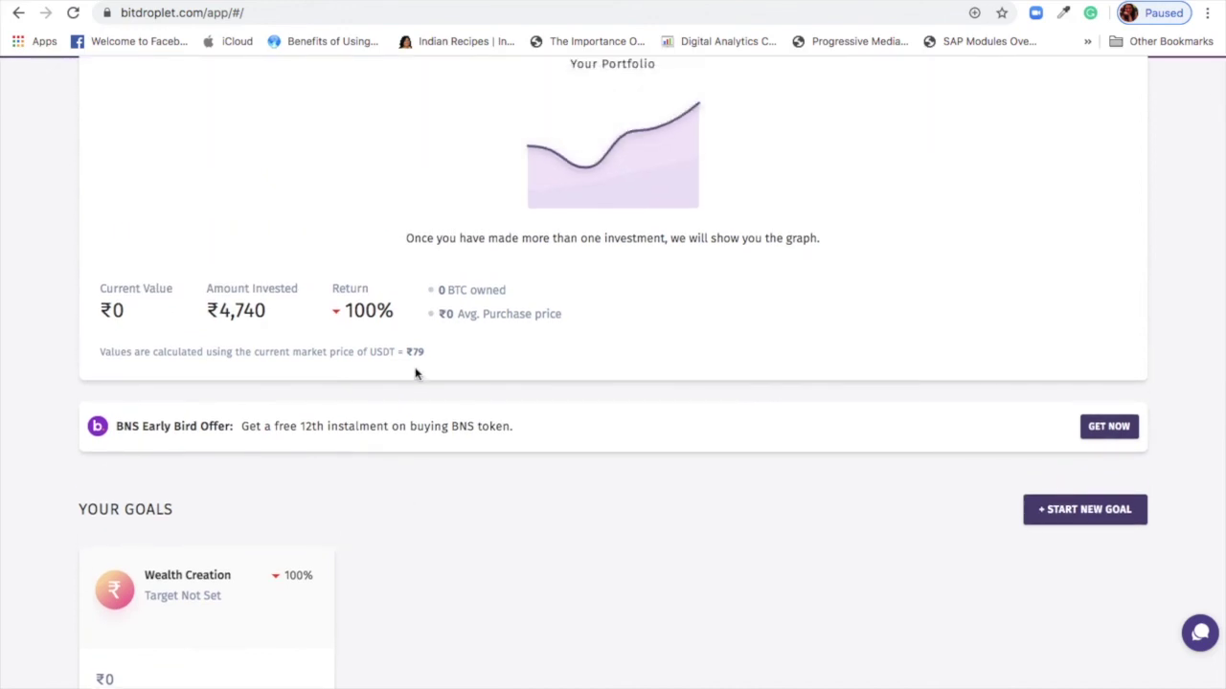
scroll(415, 373, up, 3)
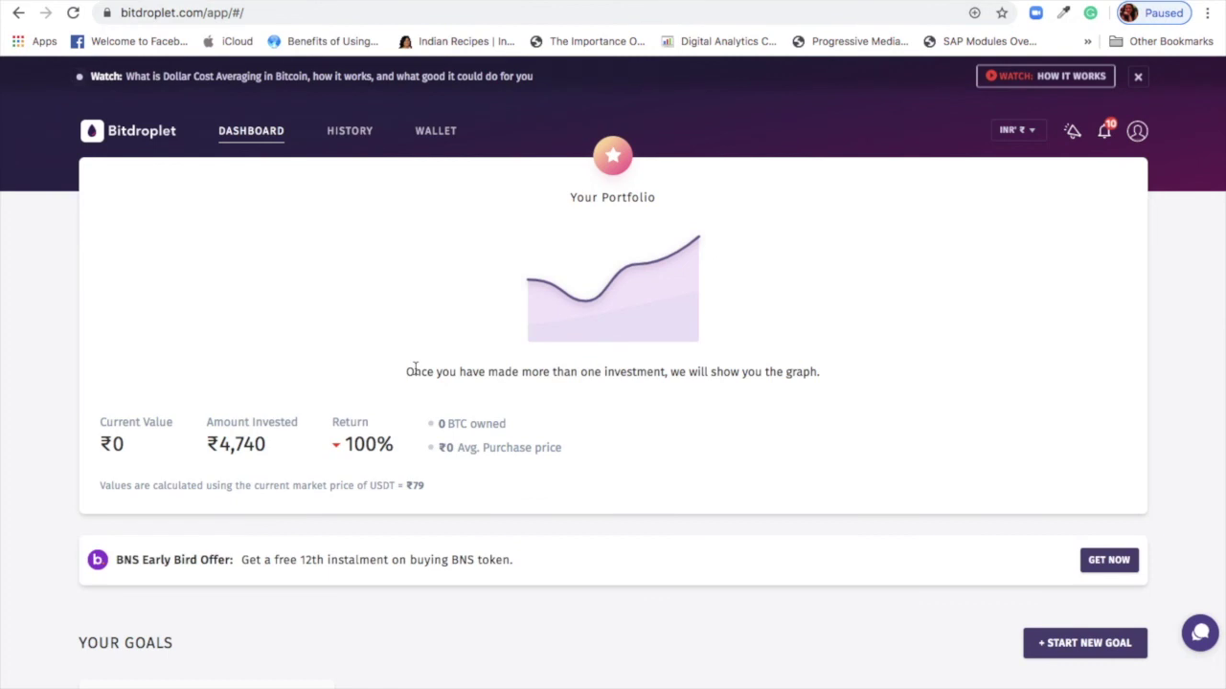
scroll(417, 543, down, 2)
scroll(418, 543, down, 6)
scroll(418, 543, up, 8)
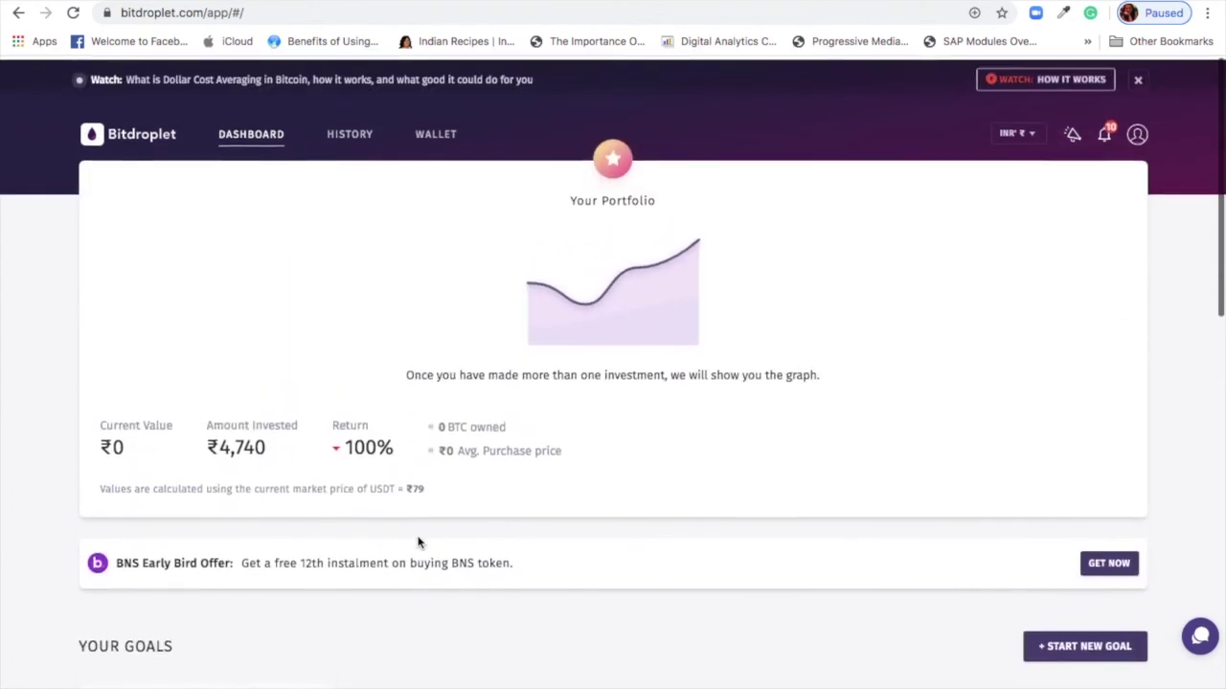
Step: Review the Wealth Creation goal's SPP amount and returns on the wallet page, and go back to the dashboard
click(448, 136)
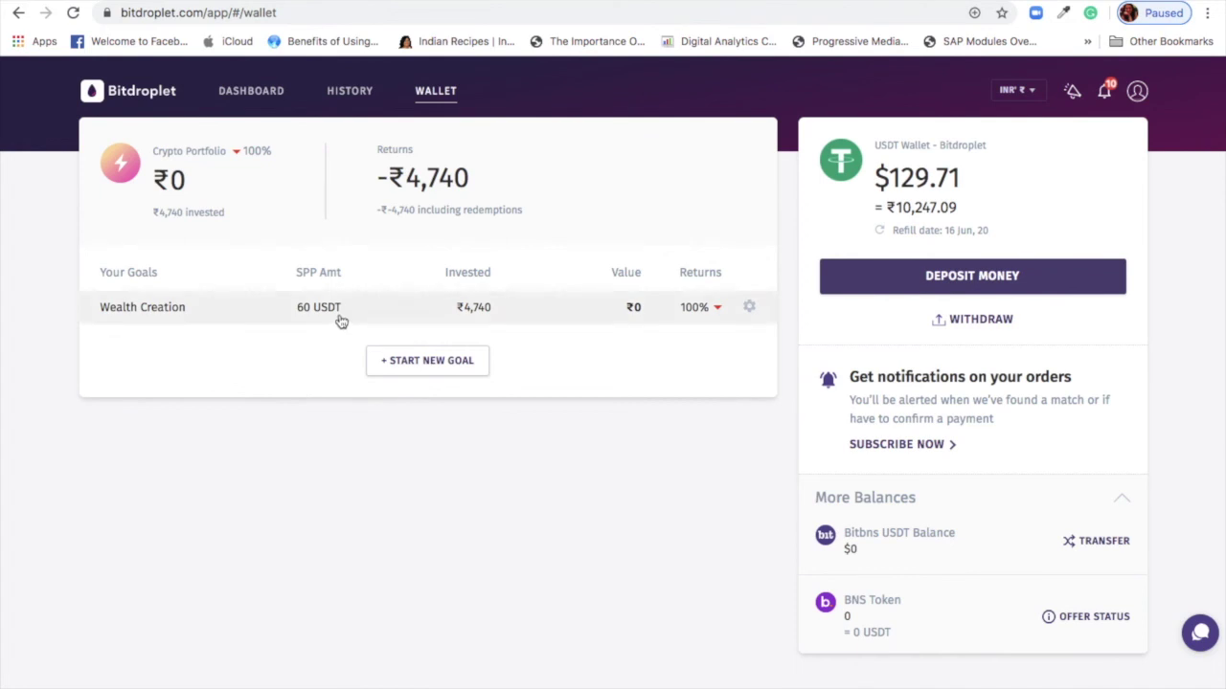
click(749, 305)
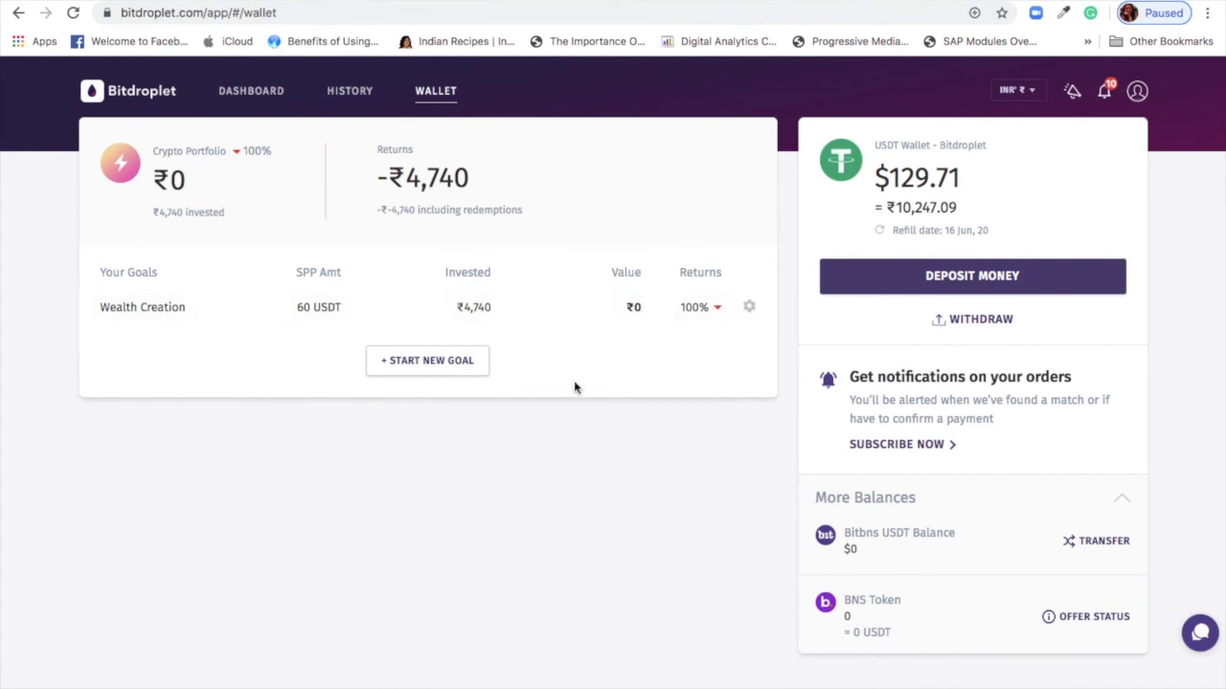
click(169, 104)
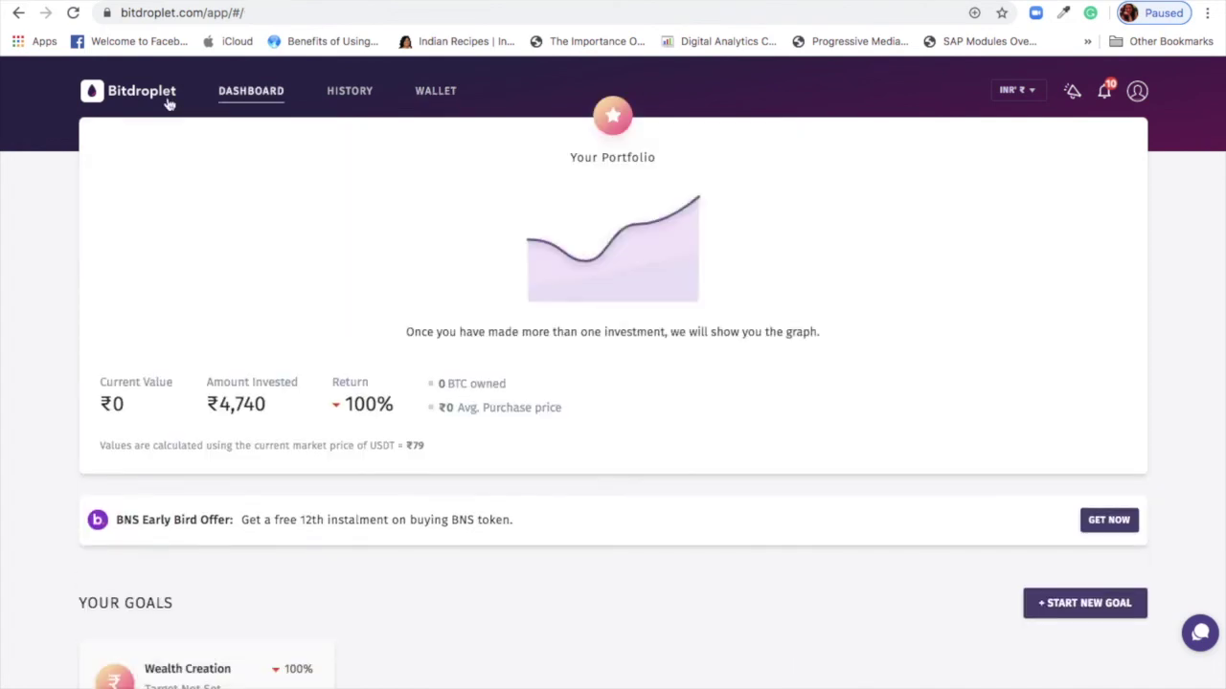
scroll(666, 526, down, 3)
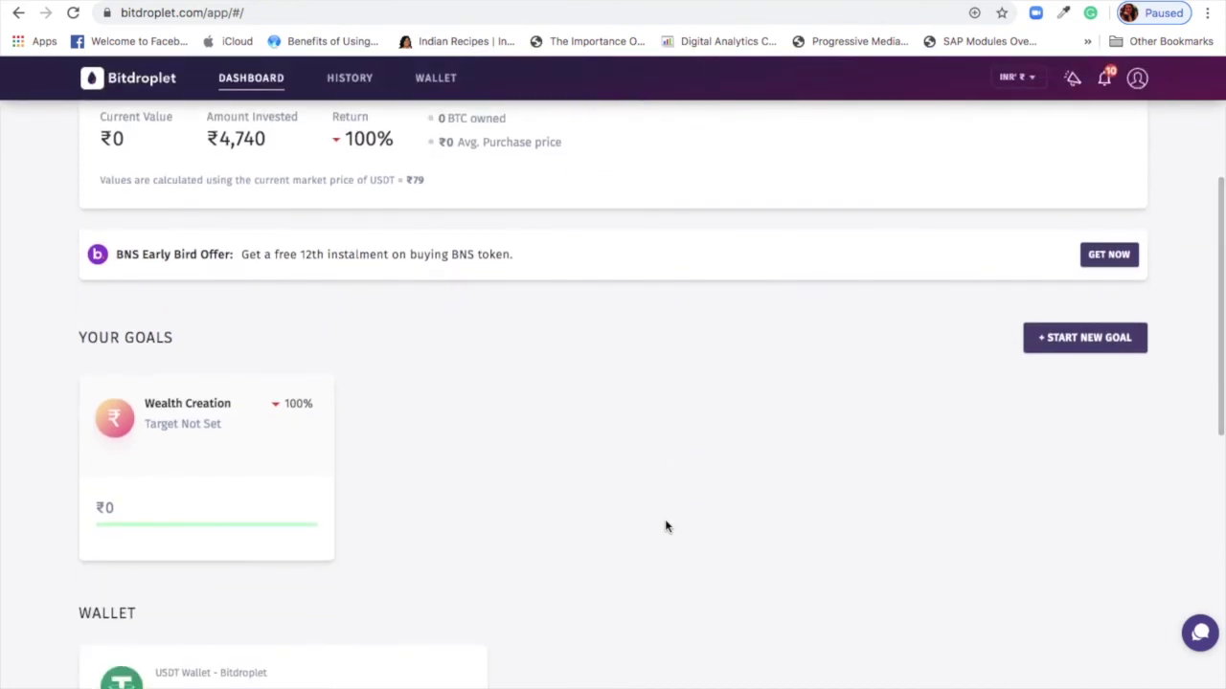
scroll(666, 526, up, 4)
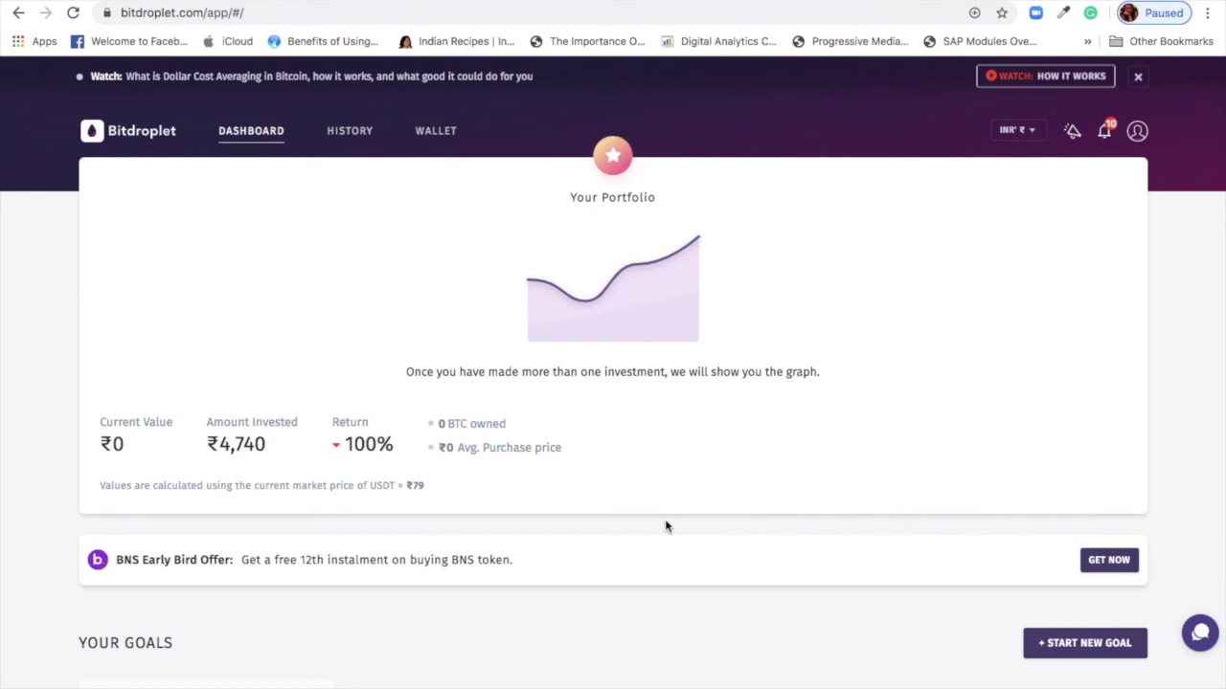
Step: Switch to the Crypto Dost profile page on Twitter
mouse_move(939, 27)
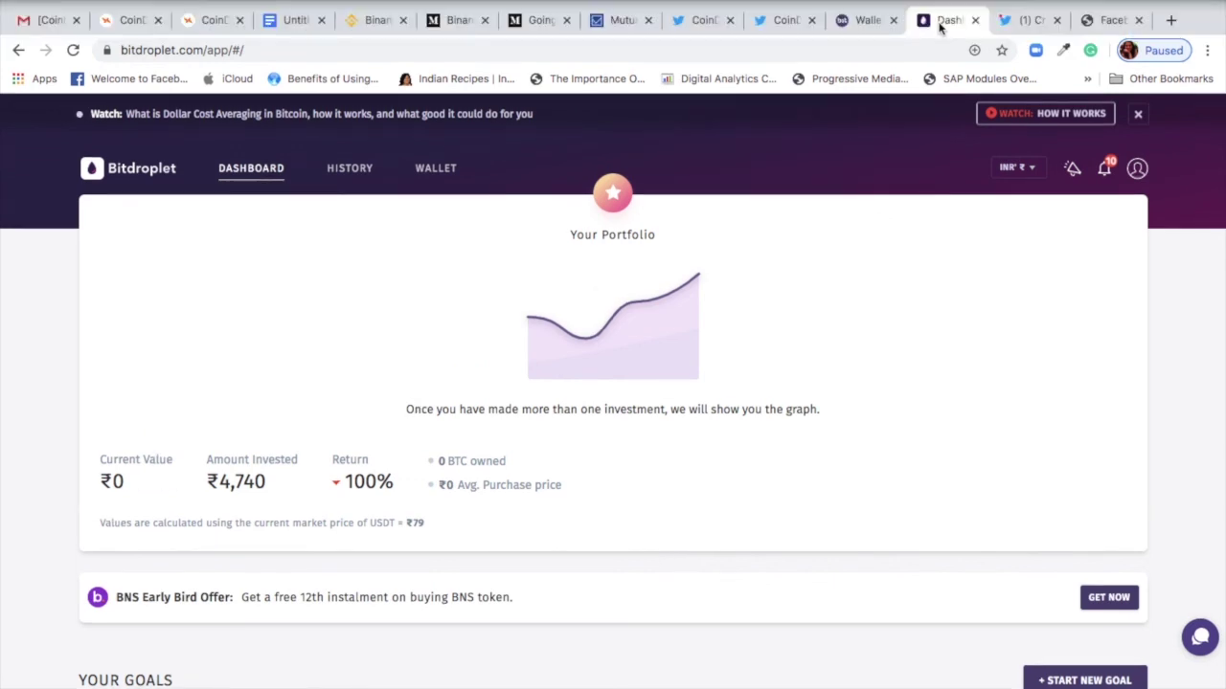
click(1010, 23)
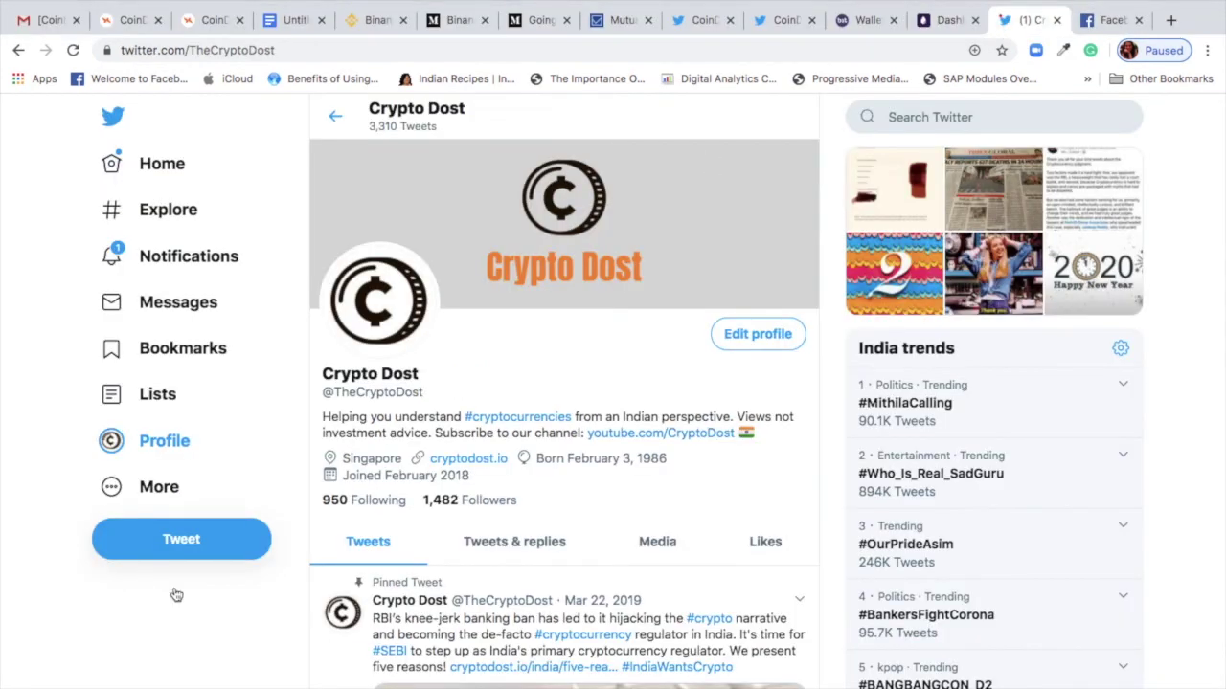